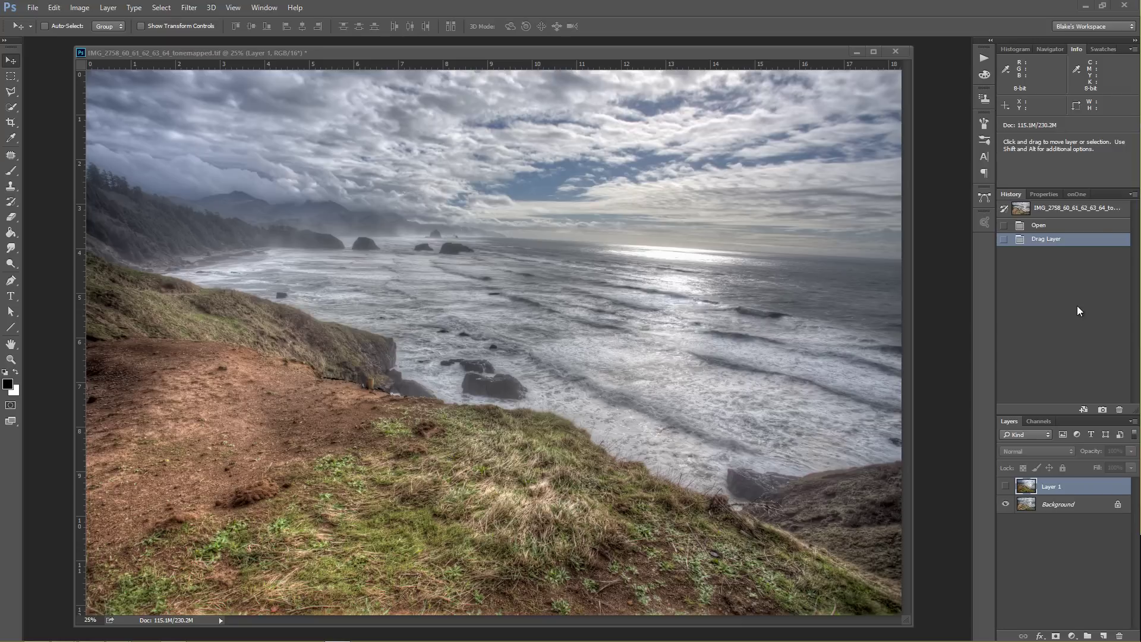
# Show Layer 1 to compare it against the tonemapped coastal image.
pyautogui.click(1006, 486)
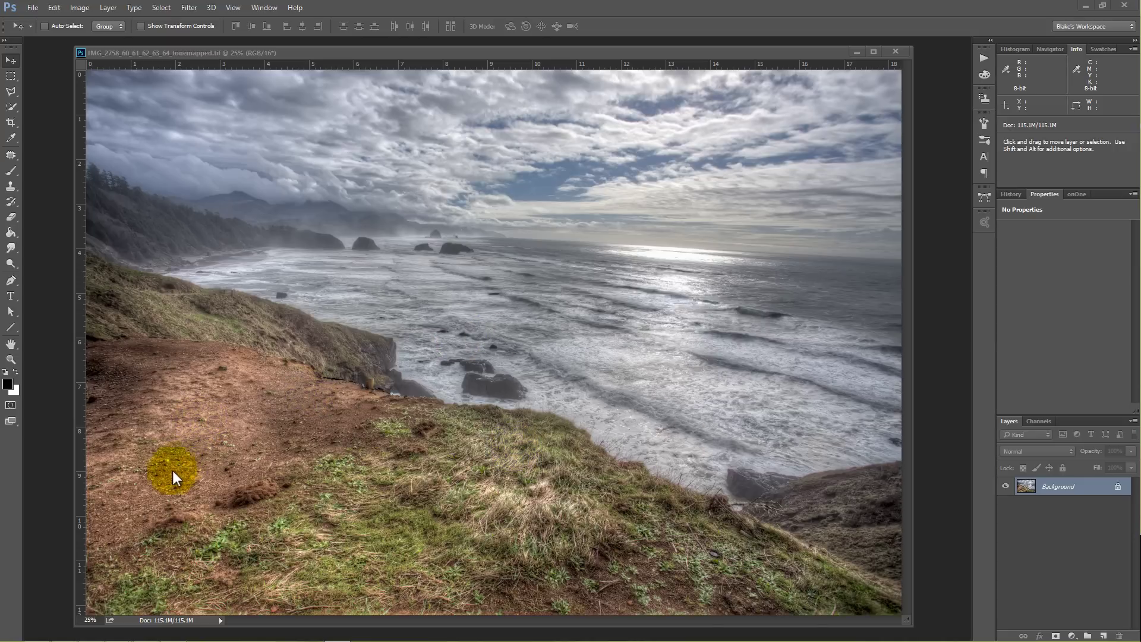
# In Bridge, select the six bracketed exposures from IMG_2758.CR2 to IMG_2764.CR2.
pyautogui.hotkey('alt', 'Tab')
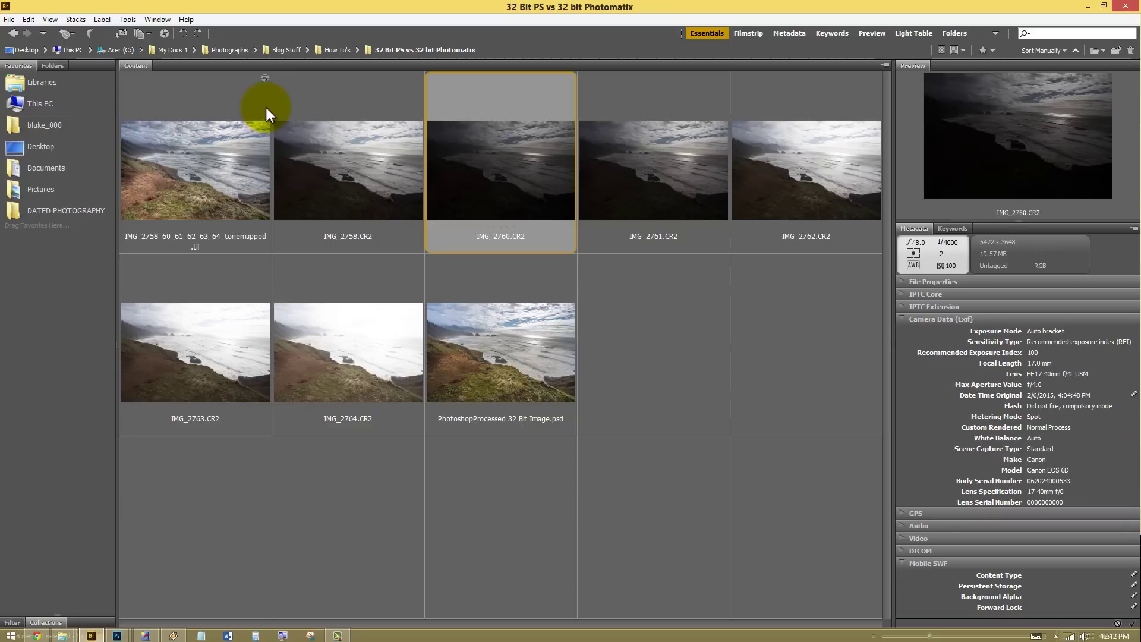
pyautogui.click(337, 156)
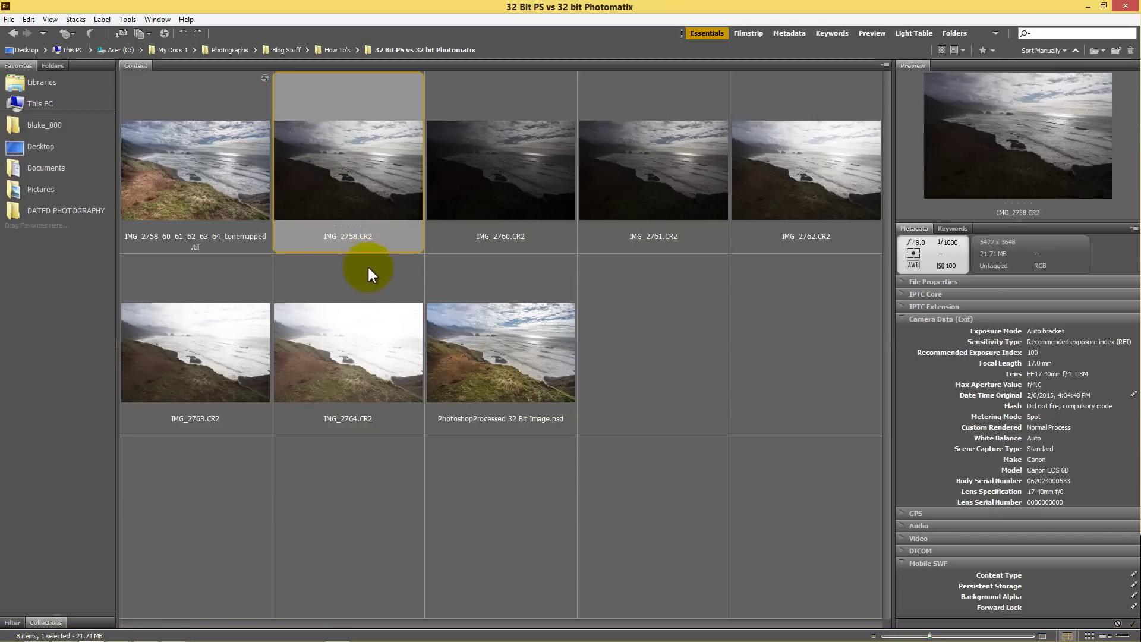
pyautogui.hotkey('shift', 'Down')
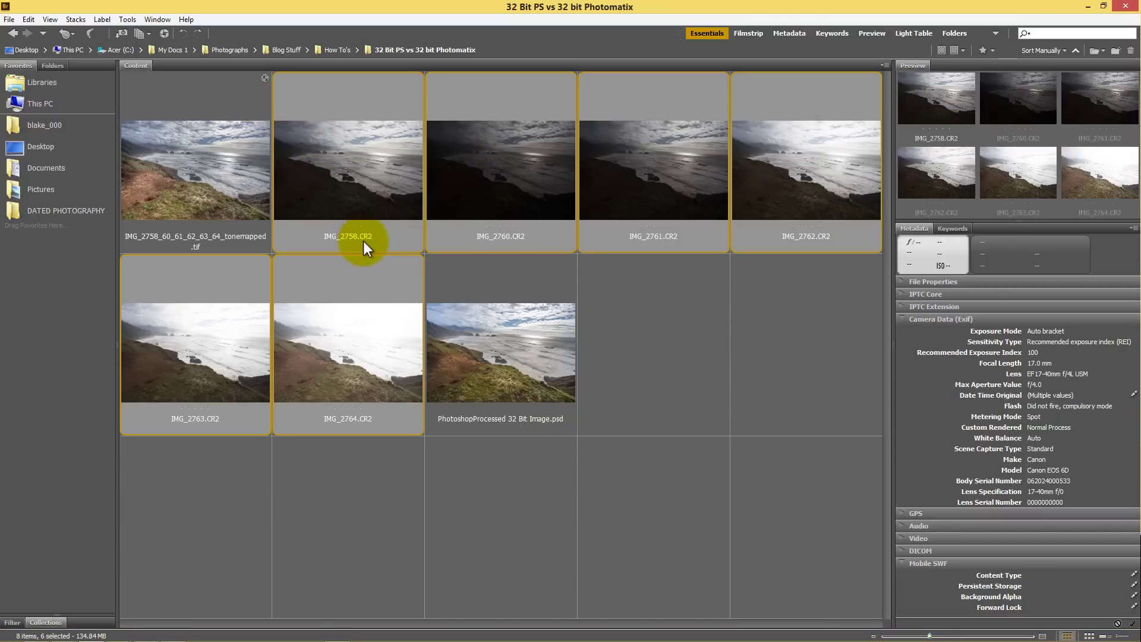
pyautogui.click(480, 173)
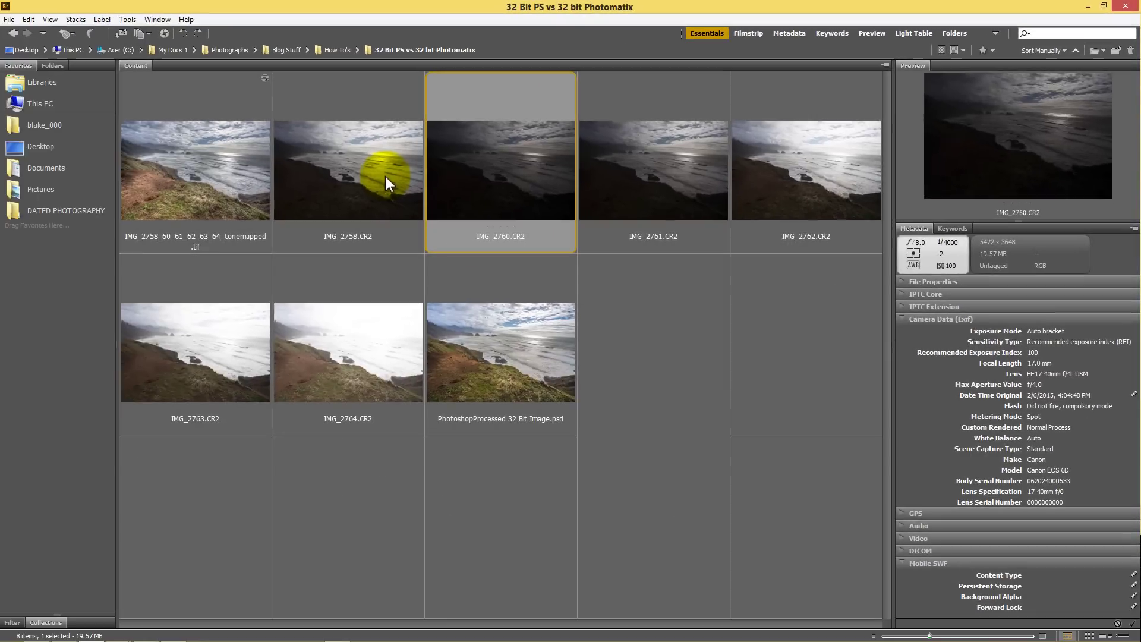
pyautogui.click(385, 176)
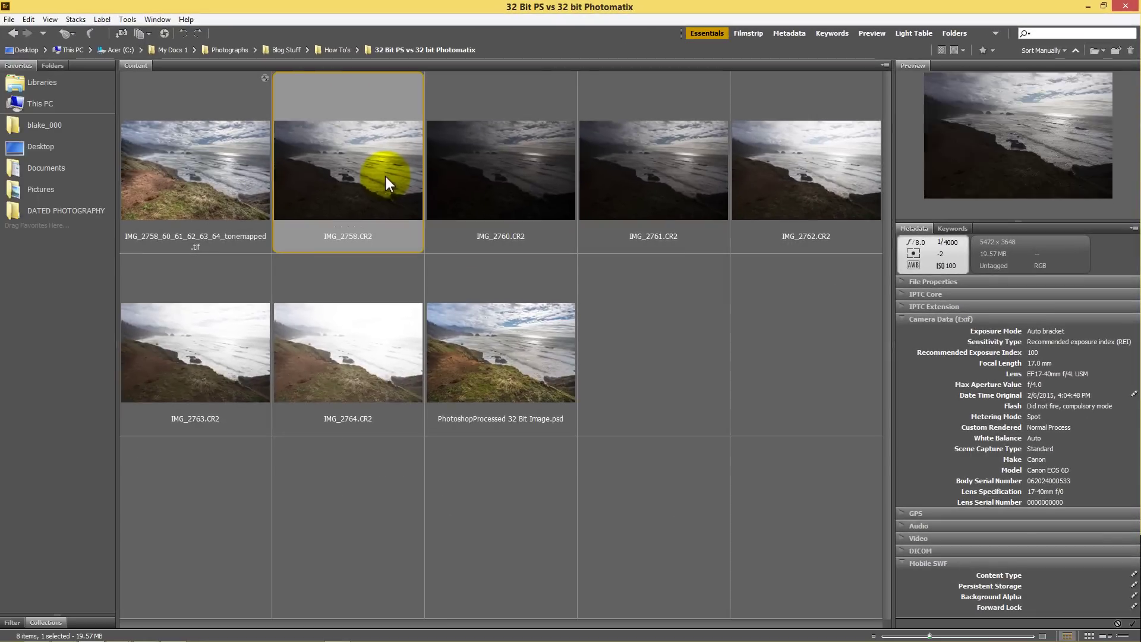
pyautogui.keyDown('shift'); pyautogui.click(392, 287); pyautogui.keyUp('shift')
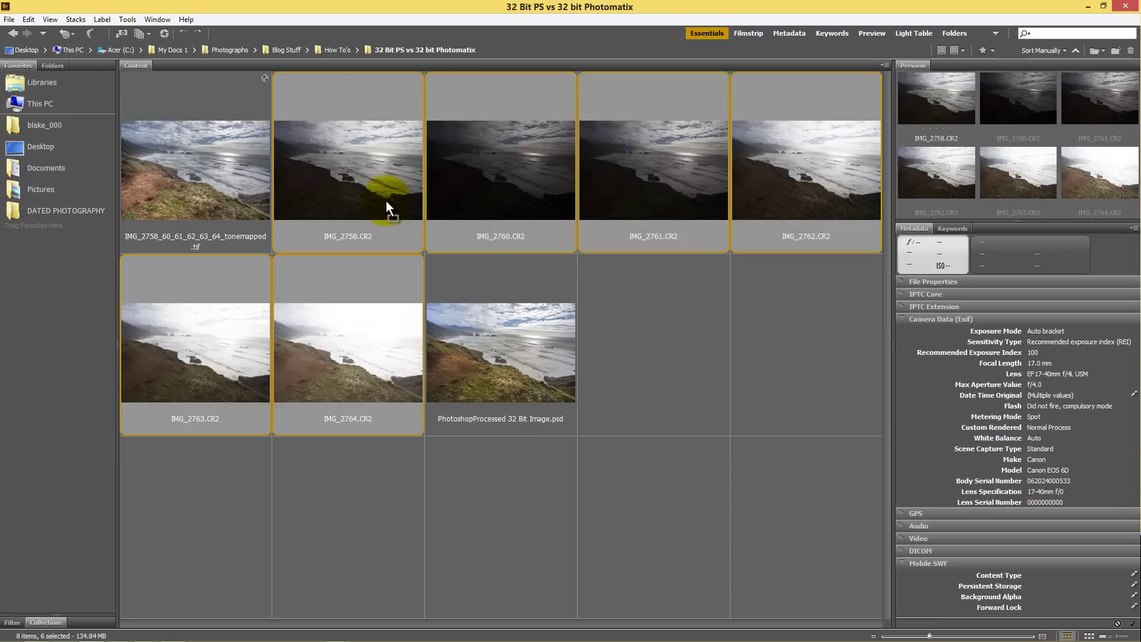
# Send the six CR2s to Photomatix to merge for HDR, keeping Show 32-bit unprocessed image on.
pyautogui.moveTo(387, 200); pyautogui.dragTo(366, 280)
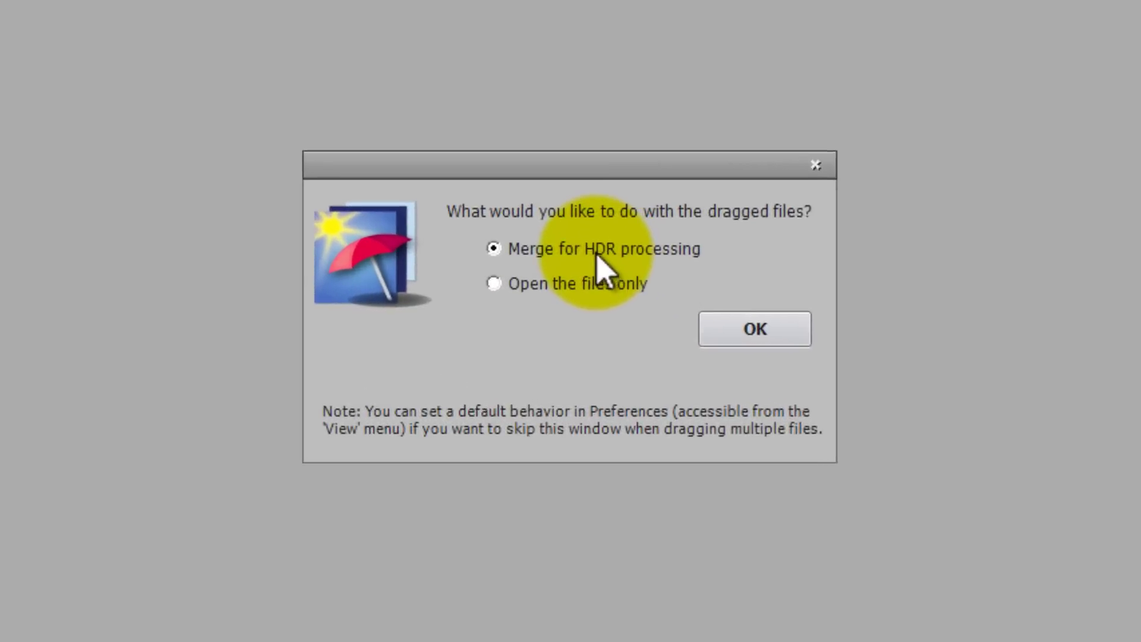
pyautogui.click(777, 333)
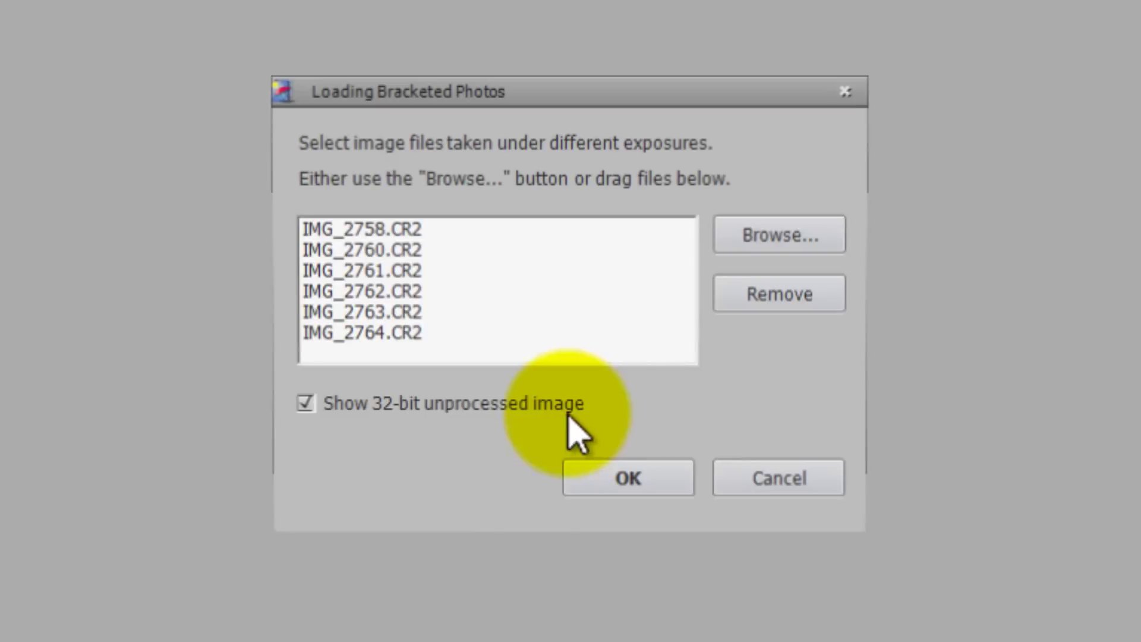
pyautogui.click(421, 419)
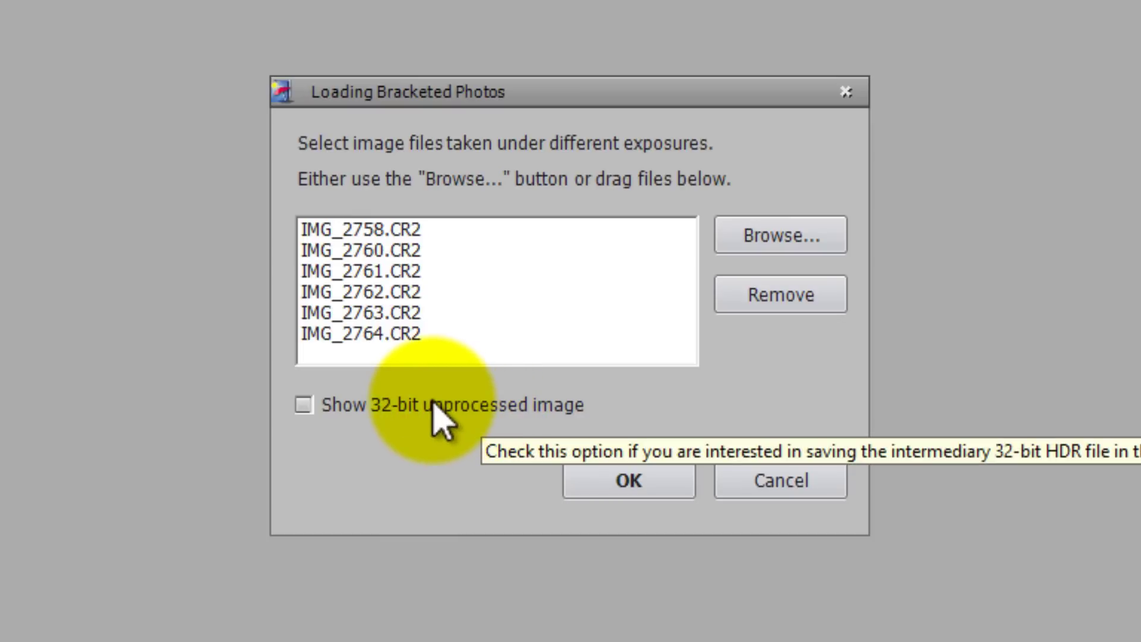
pyautogui.click(330, 408)
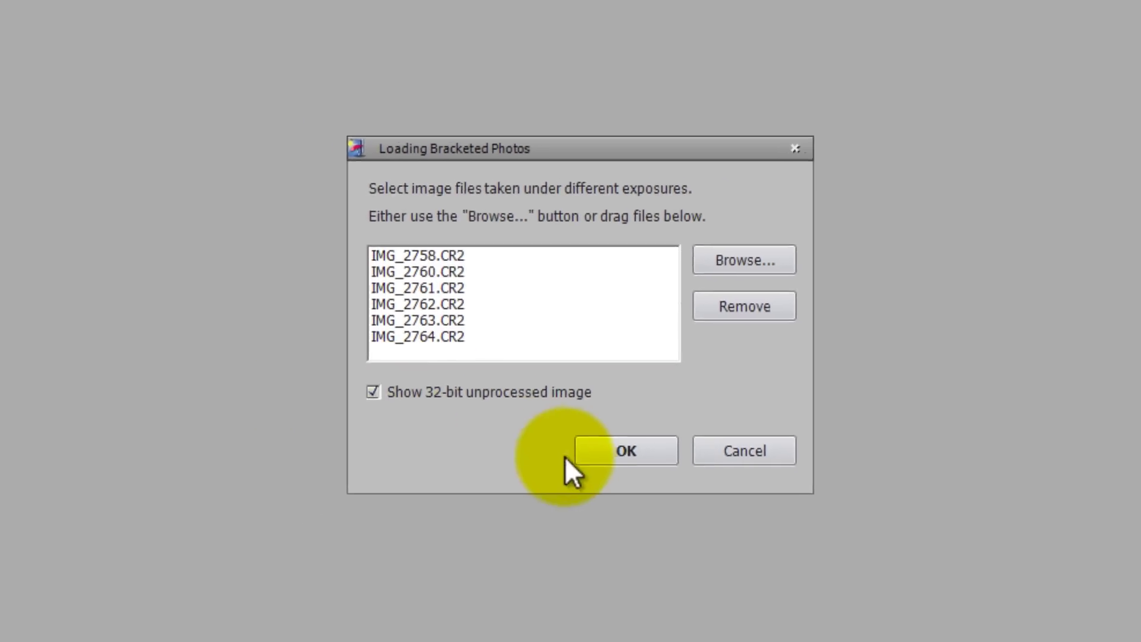
# Accept the six loaded exposures and run Align & Show Deghosting with default merge settings.
pyautogui.click(612, 452)
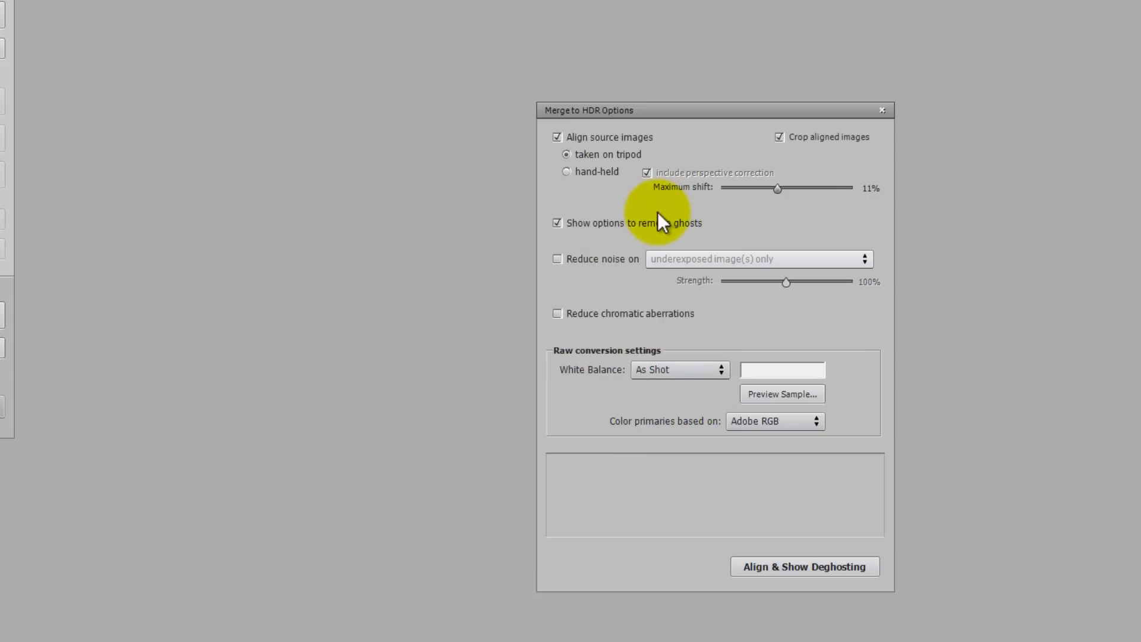
pyautogui.moveTo(650, 215)
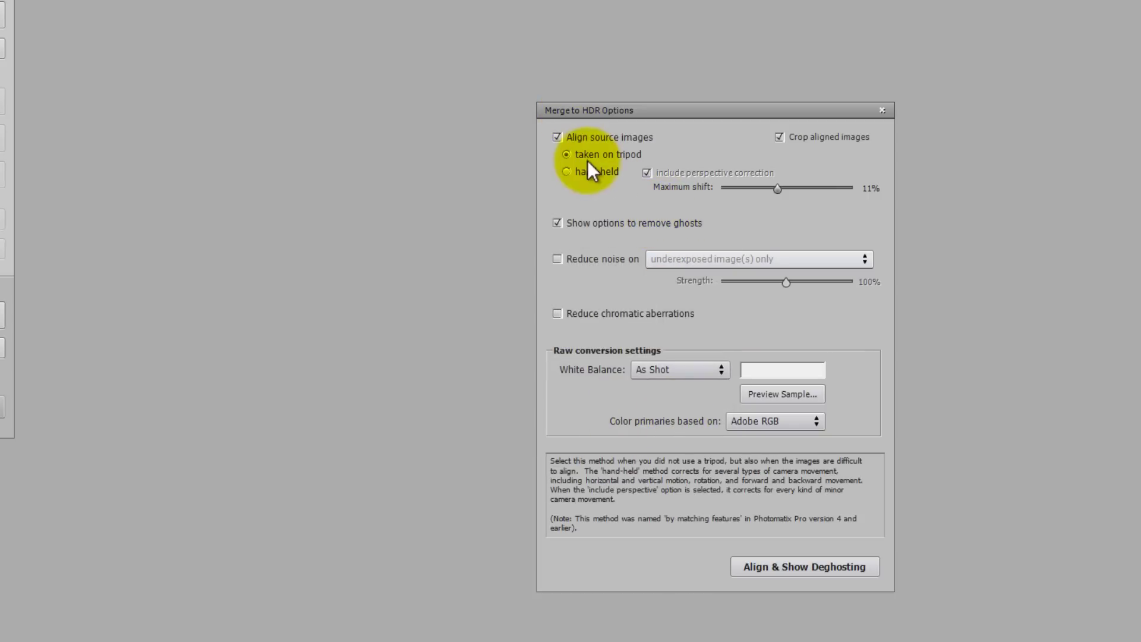
pyautogui.moveTo(587, 156)
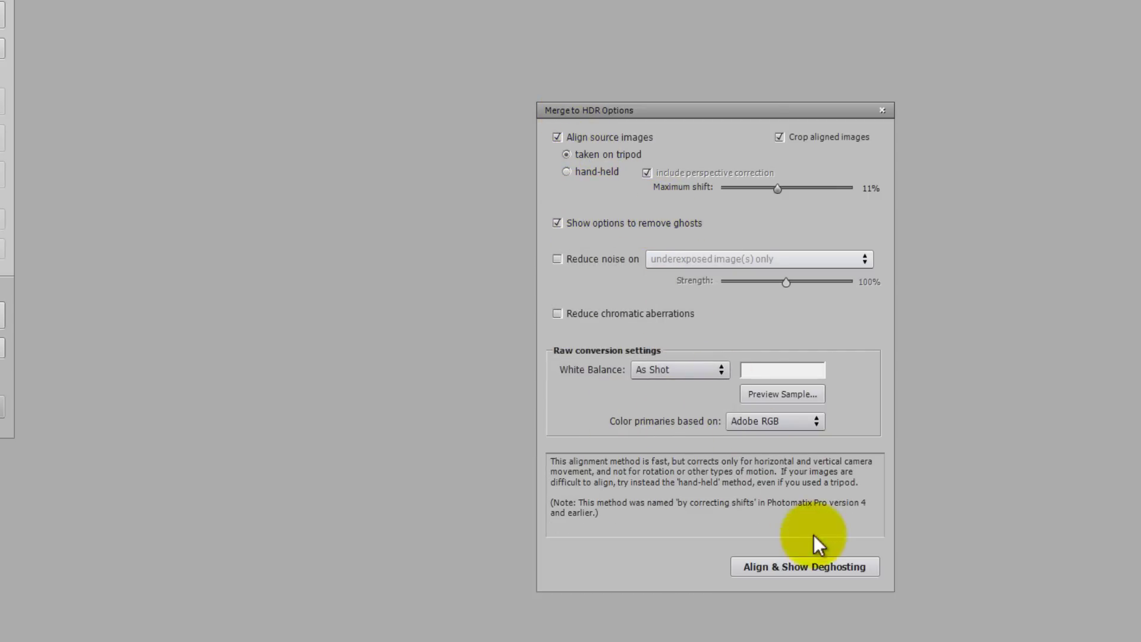
pyautogui.click(812, 564)
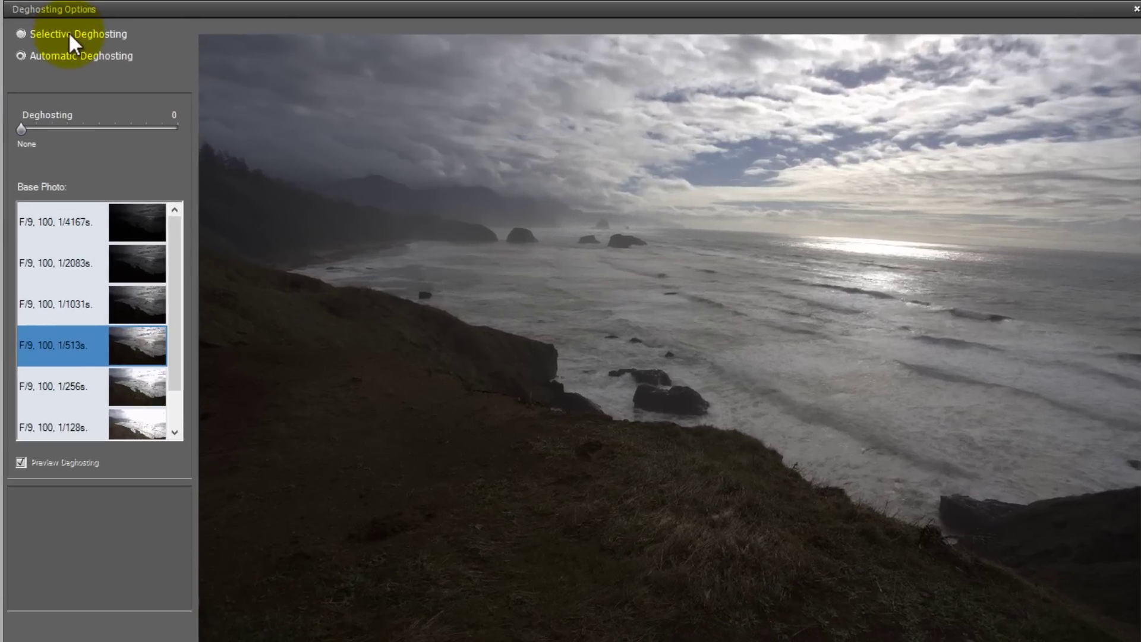
# Lasso the sea and horizon for selective deghosting, preview it, then choose Automatic Deghosting.
pyautogui.click(179, 66)
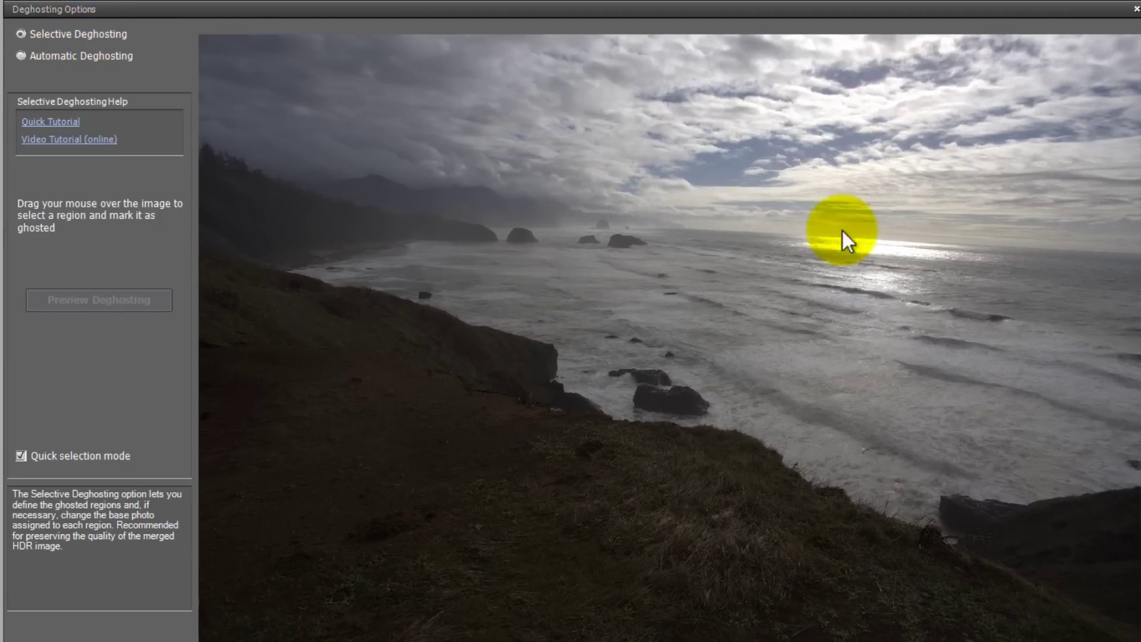
pyautogui.moveTo(874, 232); pyautogui.dragTo(953, 231)
pyautogui.moveTo(625, 224)
pyautogui.mouseDown()
pyautogui.moveTo(538, 211)
pyautogui.moveTo(369, 220)
pyautogui.moveTo(245, 259)
pyautogui.mouseUp()
pyautogui.moveTo(574, 414)
pyautogui.mouseDown()
pyautogui.moveTo(857, 507)
pyautogui.moveTo(982, 503)
pyautogui.moveTo(1135, 382)
pyautogui.moveTo(1139, 269)
pyautogui.mouseUp()
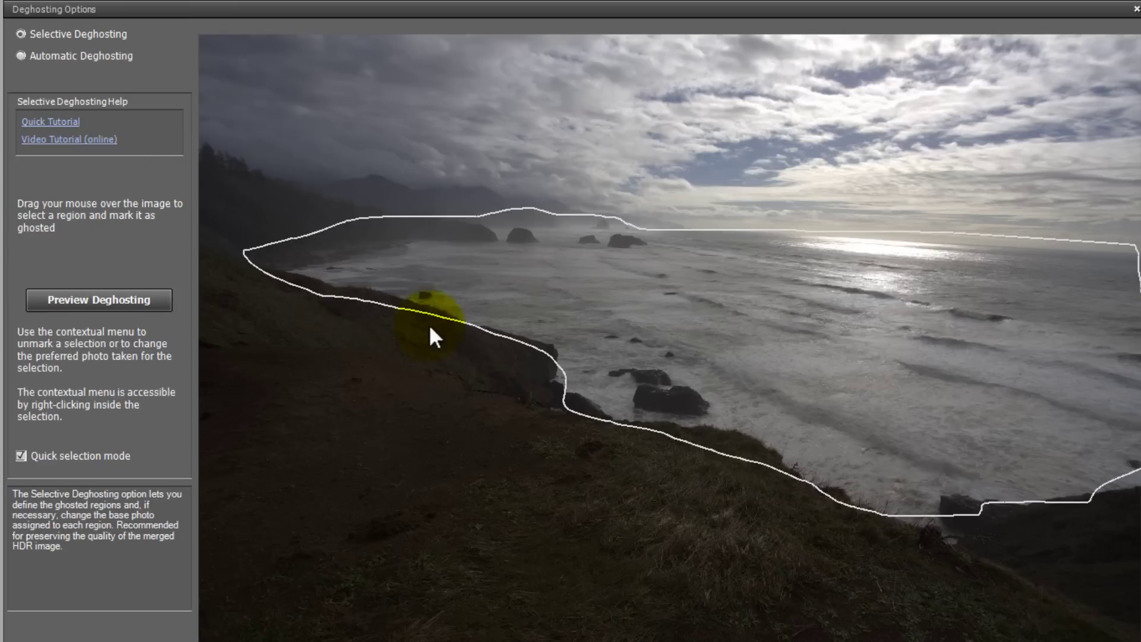
pyautogui.click(148, 299)
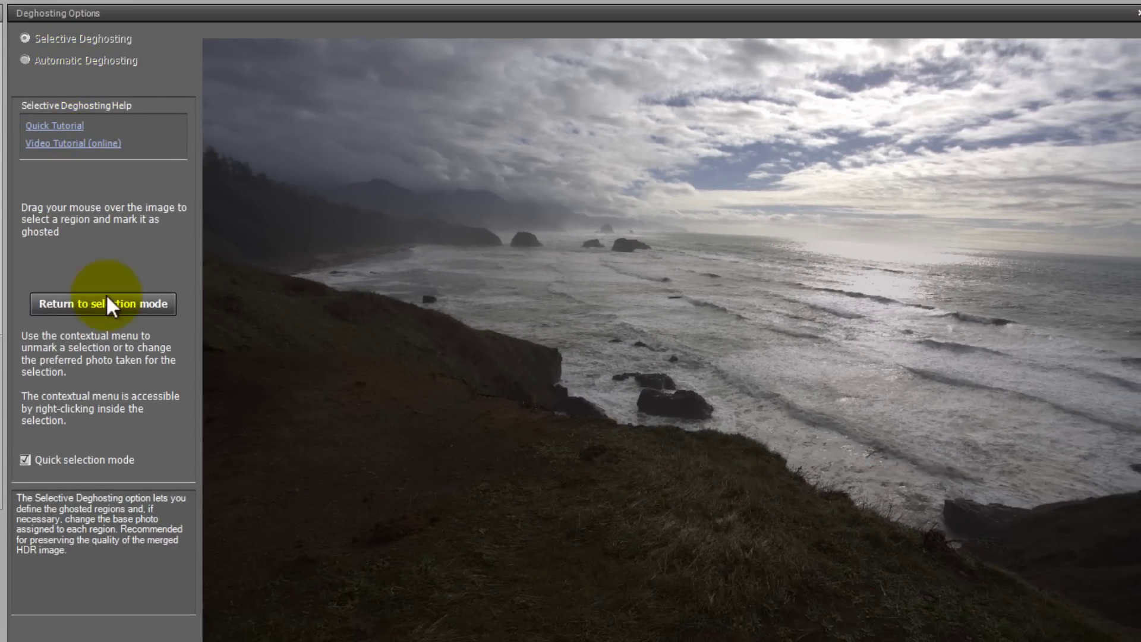
pyautogui.click(101, 304)
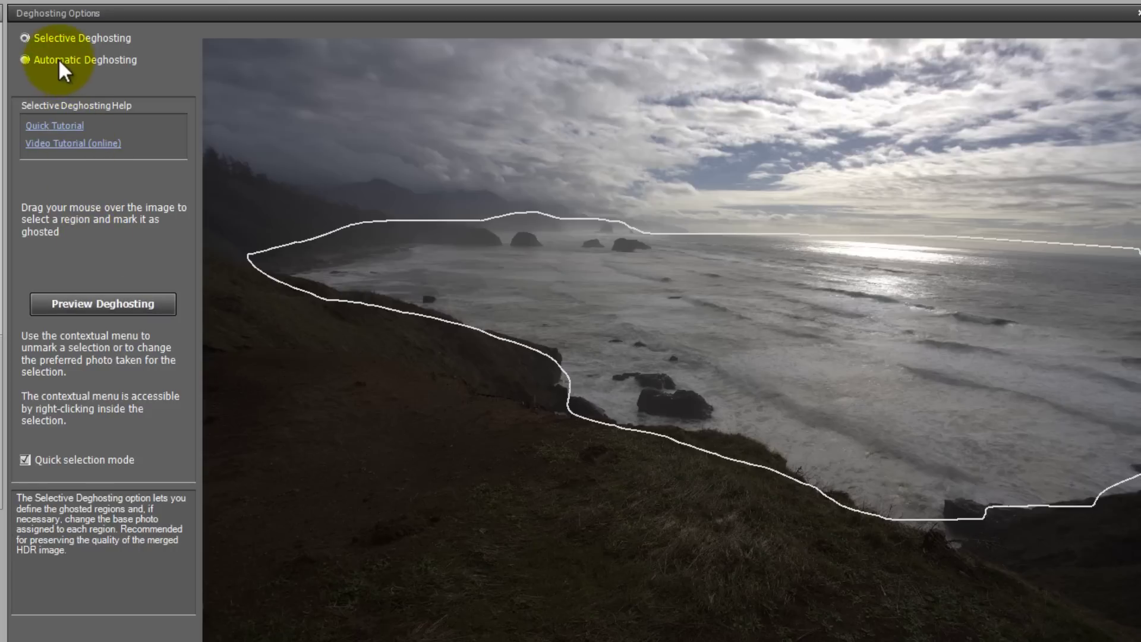
pyautogui.click(59, 59)
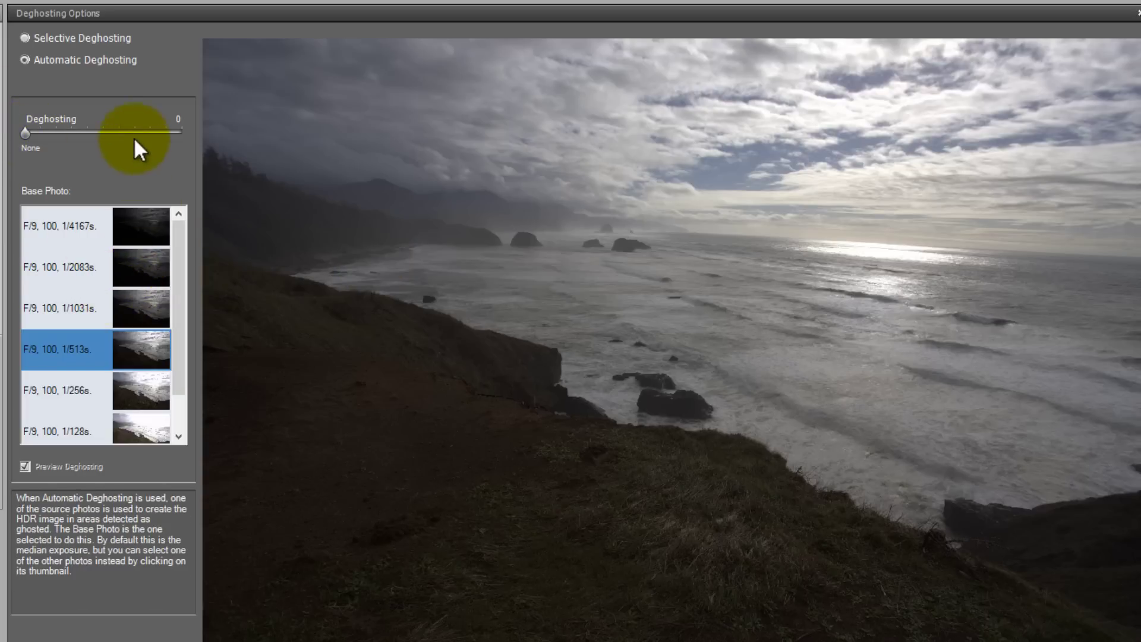
# Set automatic deghosting strength to Mild (about 36) with the 1/513s exposure as base photo.
pyautogui.click(174, 132)
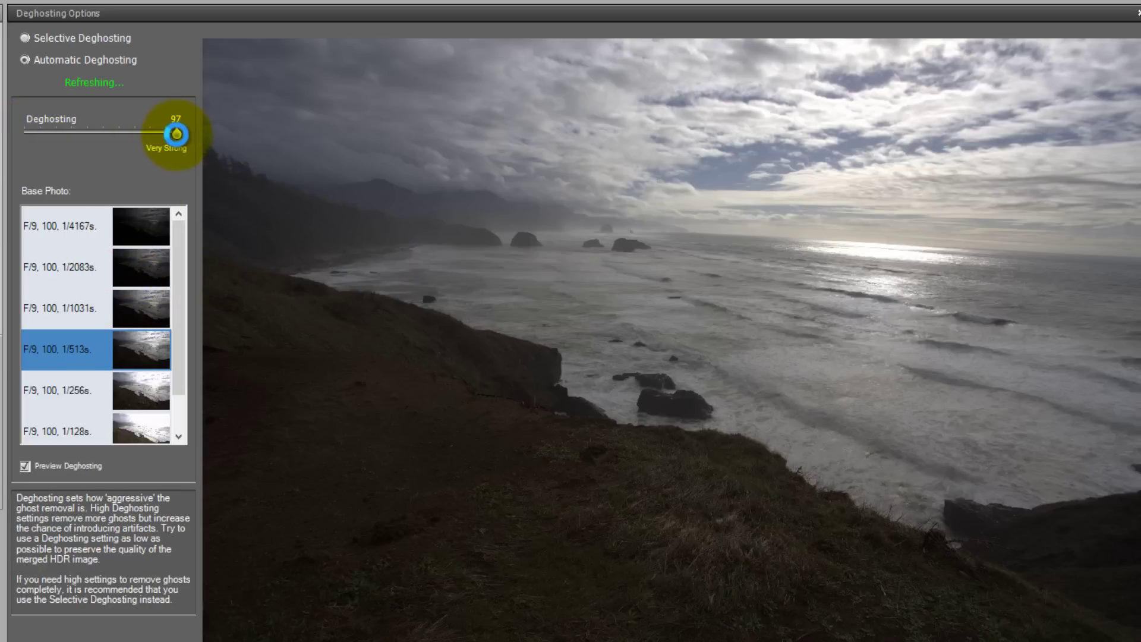
pyautogui.click(143, 142)
pyautogui.moveTo(143, 142); pyautogui.dragTo(147, 143)
pyautogui.click(102, 138)
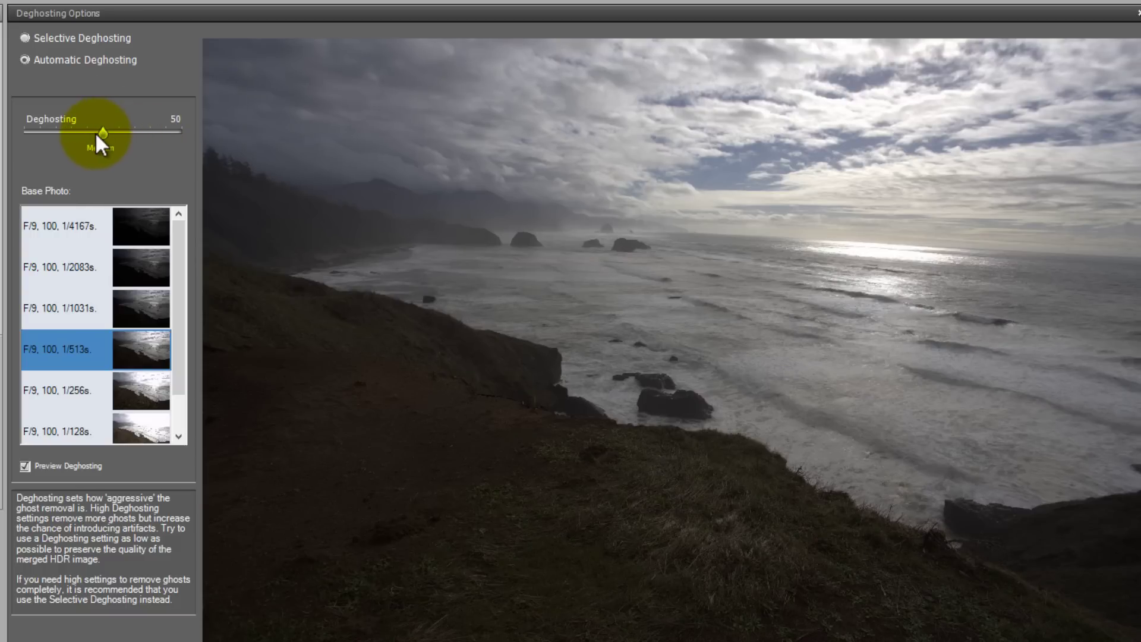
pyautogui.moveTo(97, 133)
pyautogui.mouseDown()
pyautogui.moveTo(64, 135)
pyautogui.moveTo(92, 134)
pyautogui.moveTo(80, 137)
pyautogui.mouseUp()
pyautogui.click(79, 348)
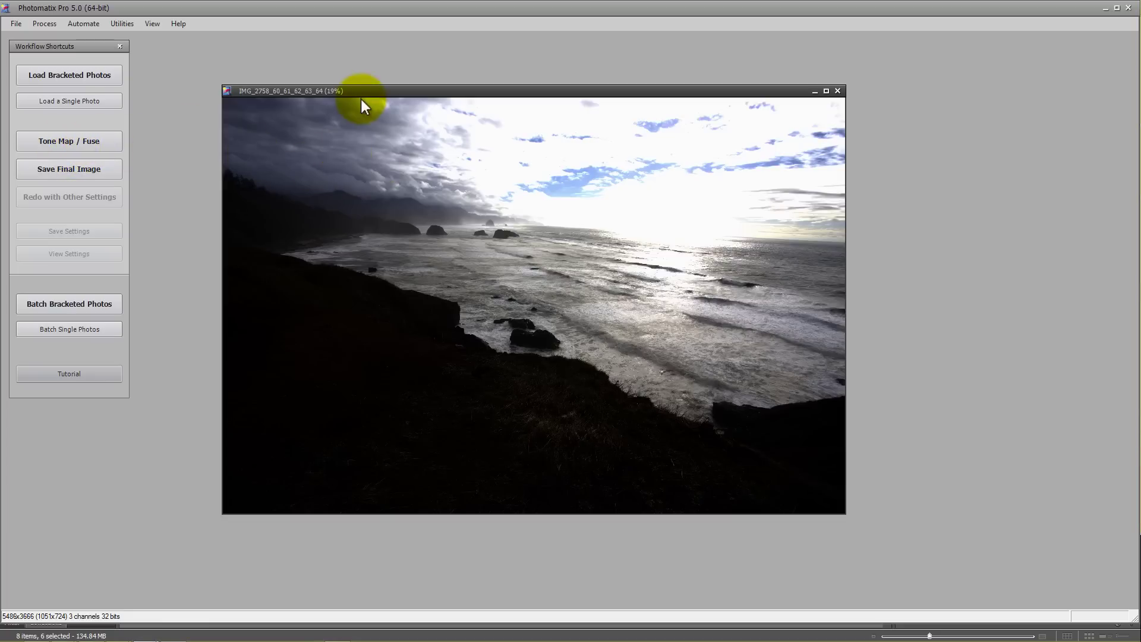
# Save the merge as IMG_2758_60_61_62_63_64.hdr in Radiance RGBE format and close it.
pyautogui.click(16, 23)
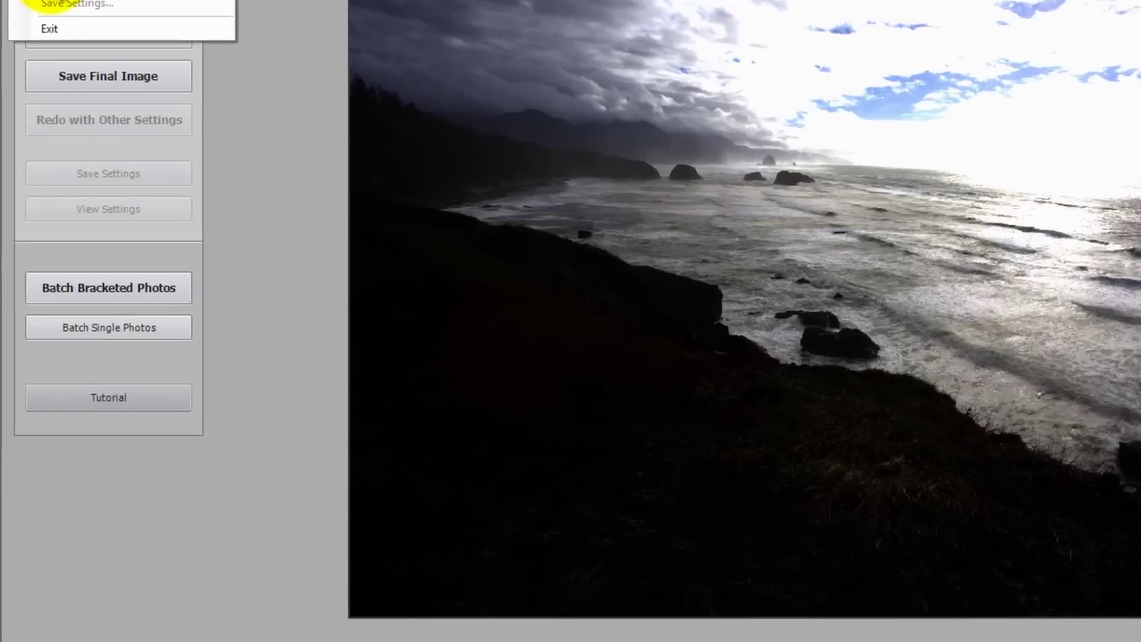
pyautogui.click(36, 92)
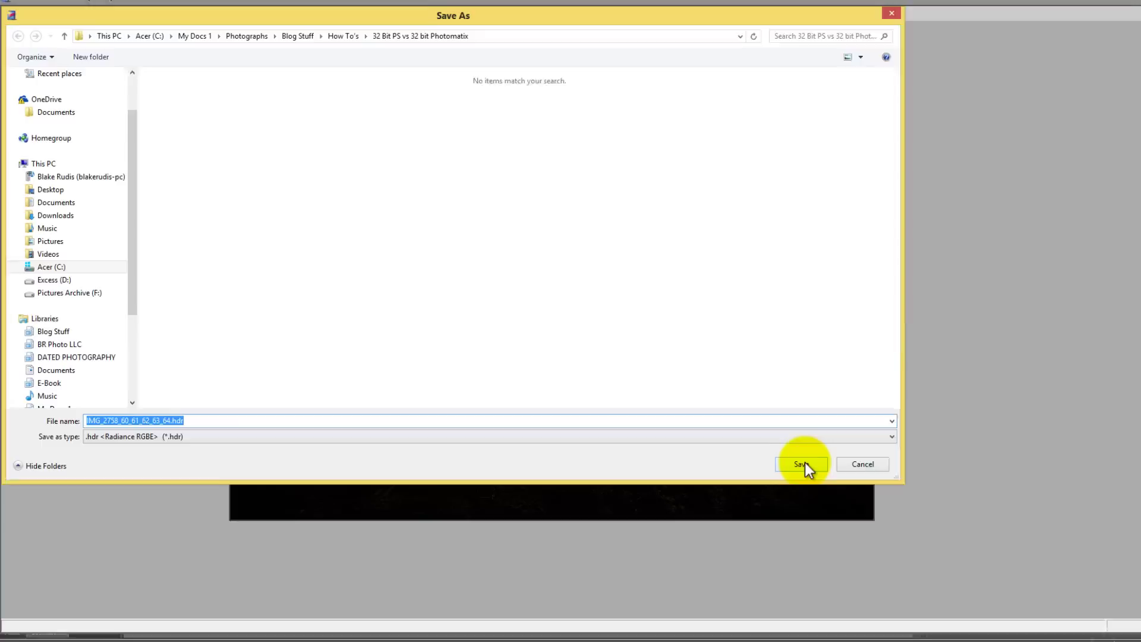
pyautogui.click(772, 458)
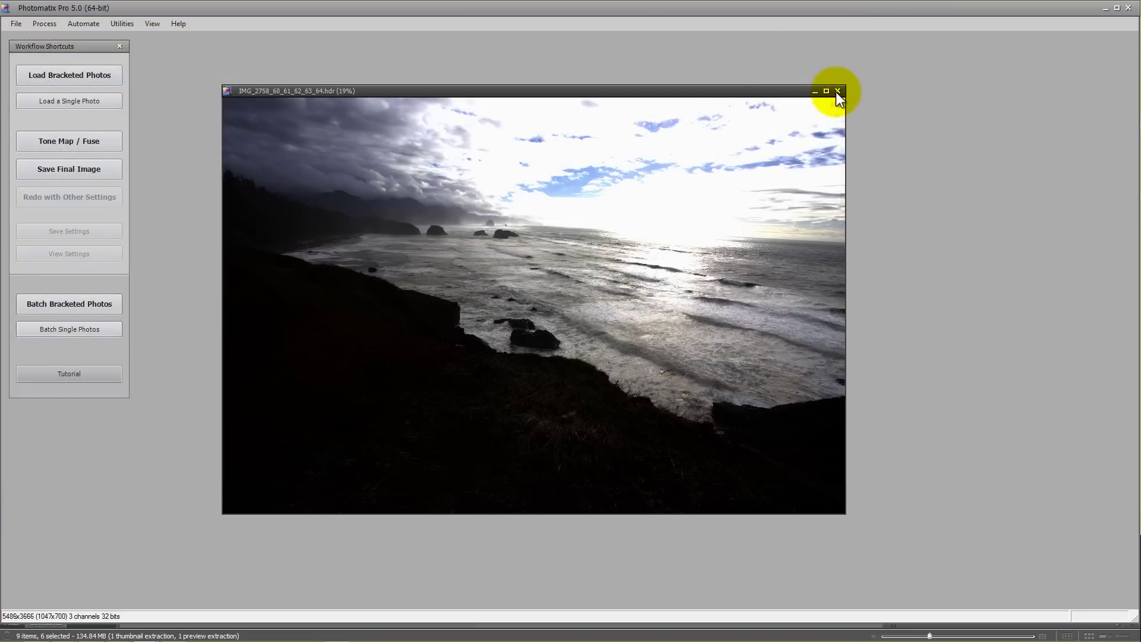
pyautogui.click(838, 91)
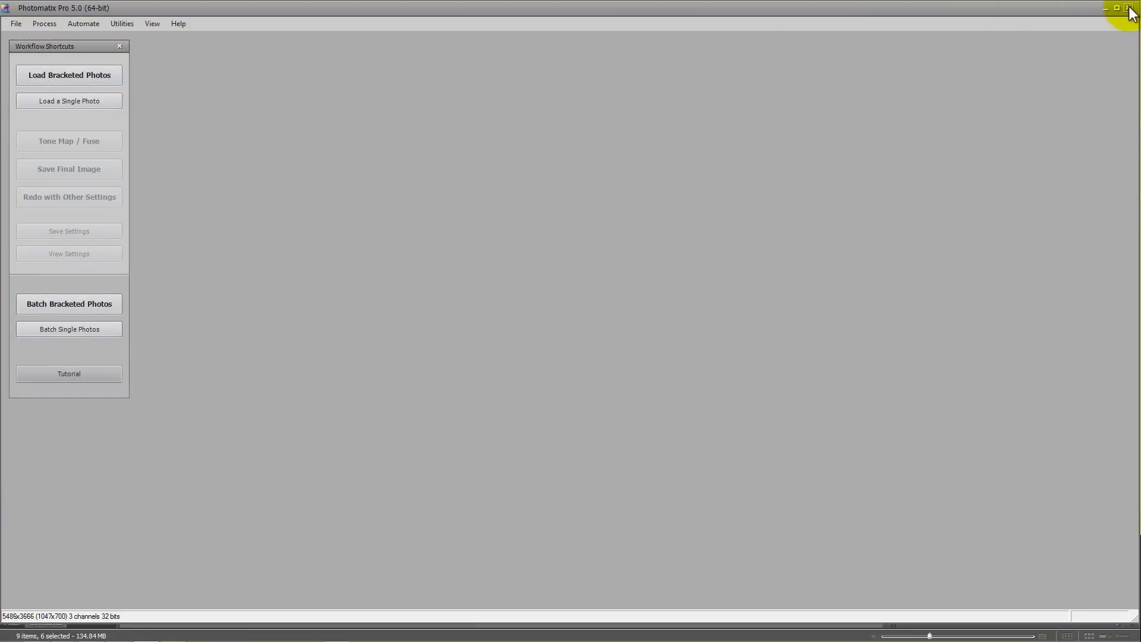
# Quit Photomatix and pick IMG_2758_60_61_62_63_64.hdr in Bridge to open in Photoshop.
pyautogui.click(1127, 8)
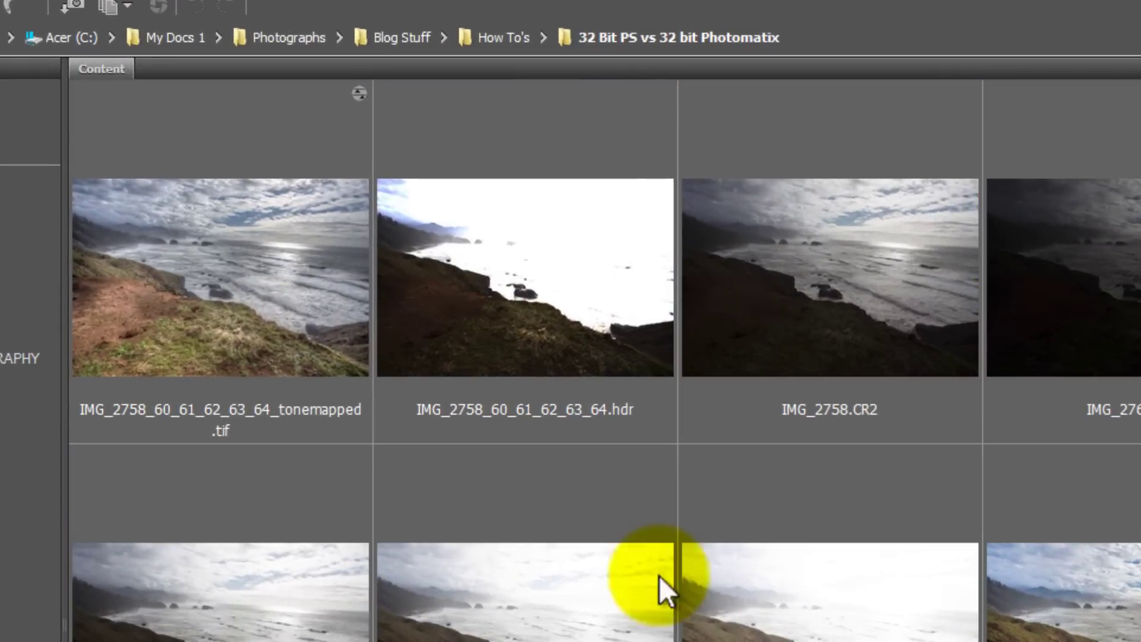
pyautogui.click(498, 275)
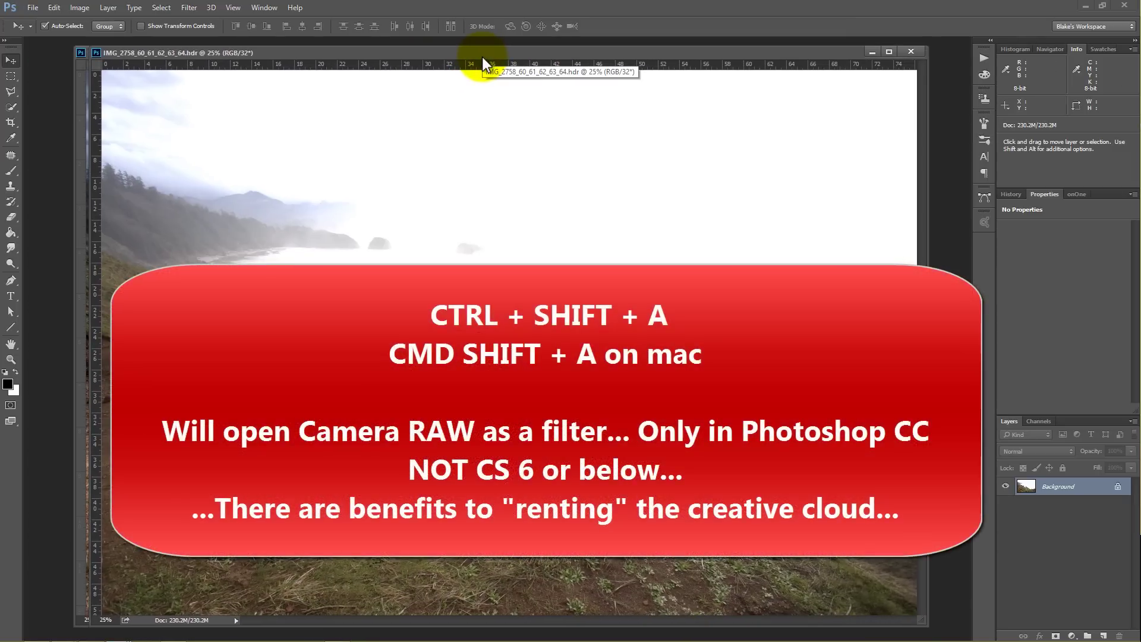
# Apply the Camera Raw Filter (Ctrl+Shift+A) to the 32-bit HDR coastal layer.
pyautogui.press('shift')
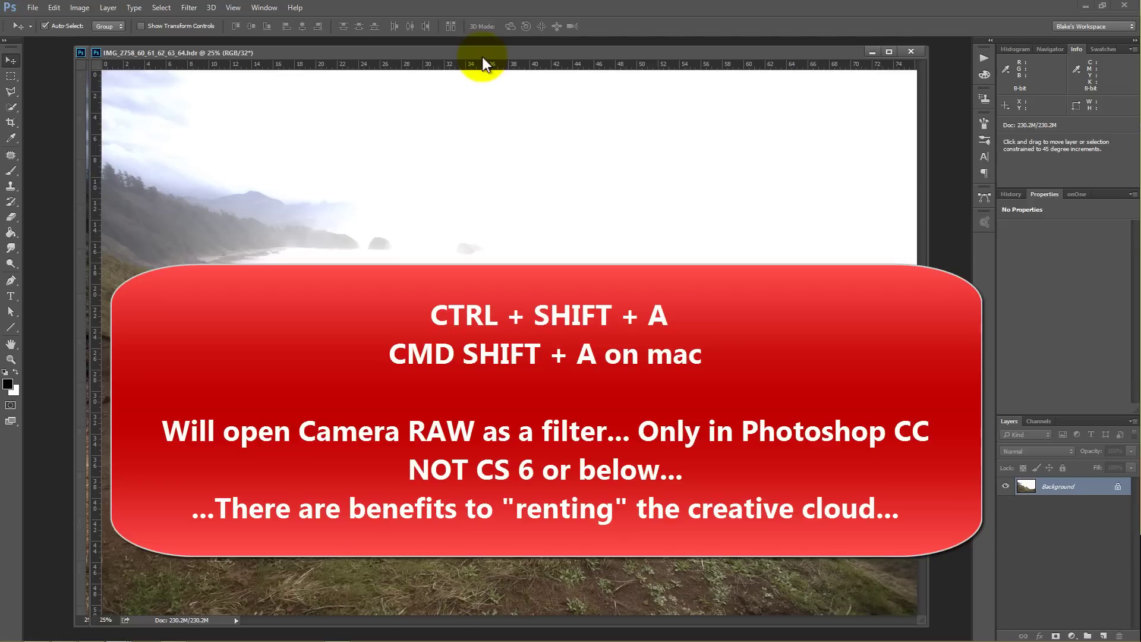
pyautogui.hotkey('ctrl', 'shift', 'a')
pyautogui.hotkey('ctrl', 'shift', 'a')
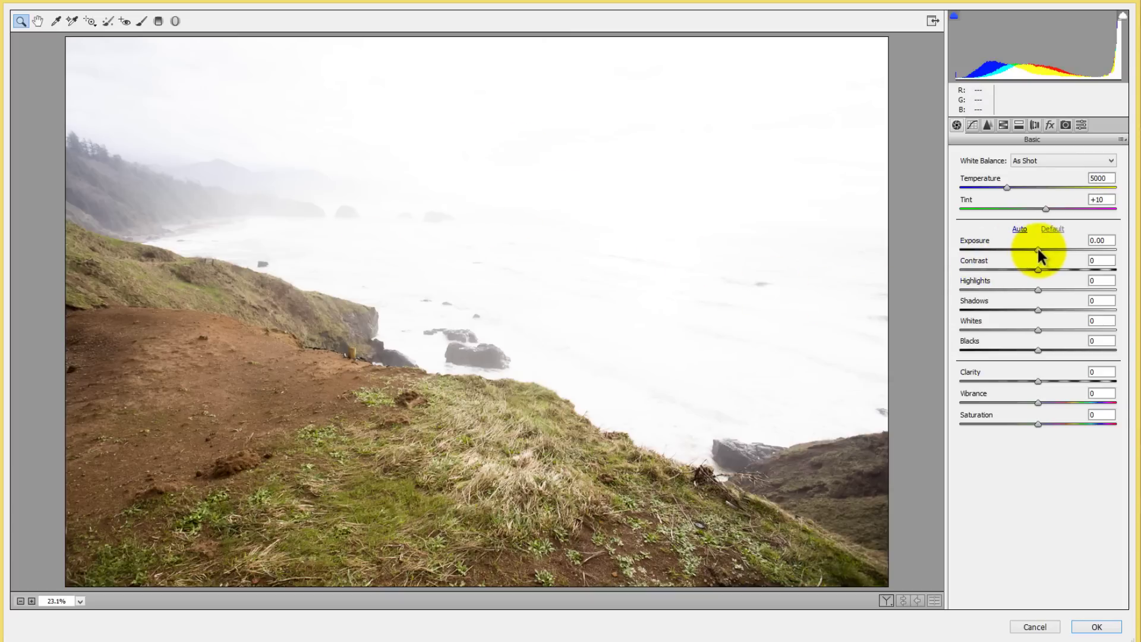
# Set Camera Raw Exposure to -5.25 and Highlights to -13.
pyautogui.moveTo(1038, 249); pyautogui.dragTo(938, 257)
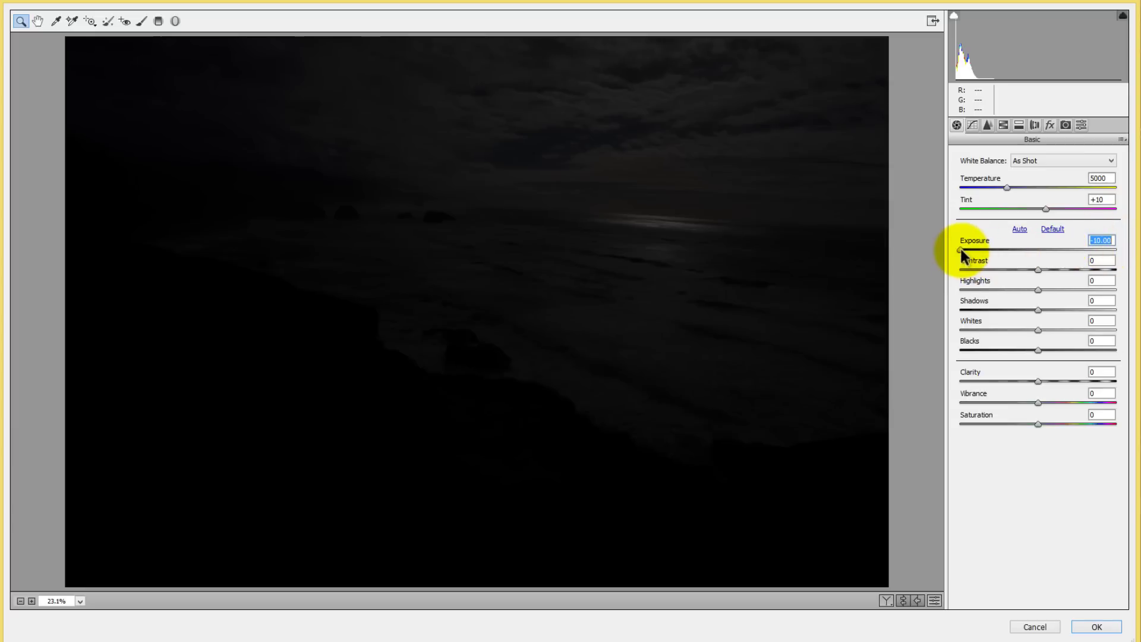
pyautogui.moveTo(961, 248); pyautogui.dragTo(997, 251)
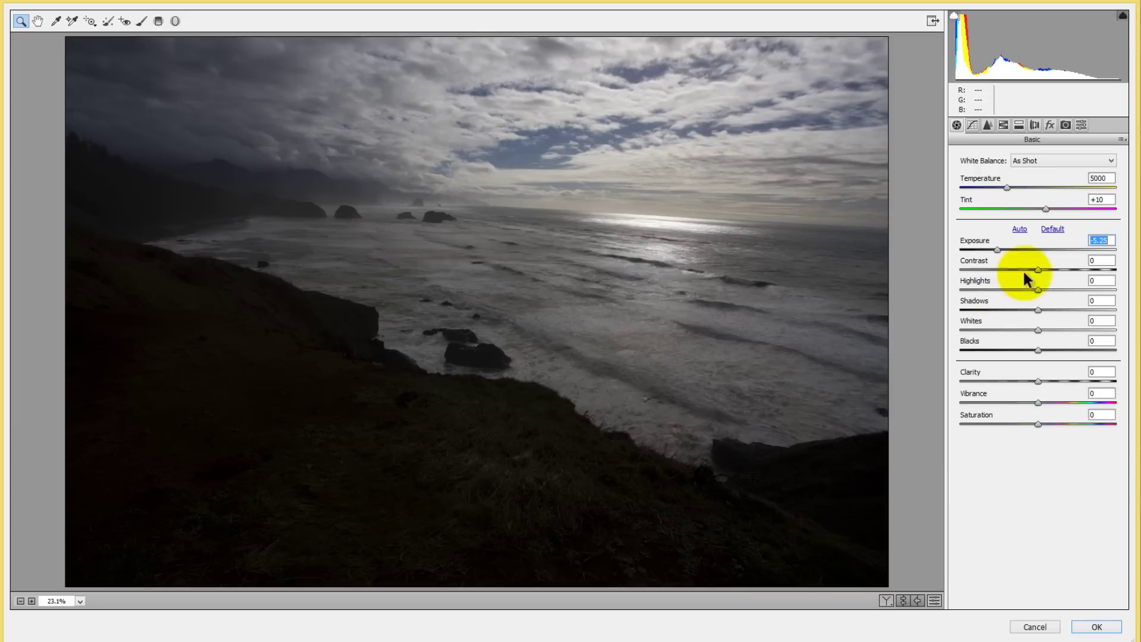
pyautogui.moveTo(973, 290); pyautogui.dragTo(1123, 308)
pyautogui.write('-13')
pyautogui.press('Return')
# Push Shadows and Blacks to +100, Whites to +38, Contrast to +27, then raise Highlights again.
pyautogui.moveTo(1041, 350); pyautogui.dragTo(1122, 354)
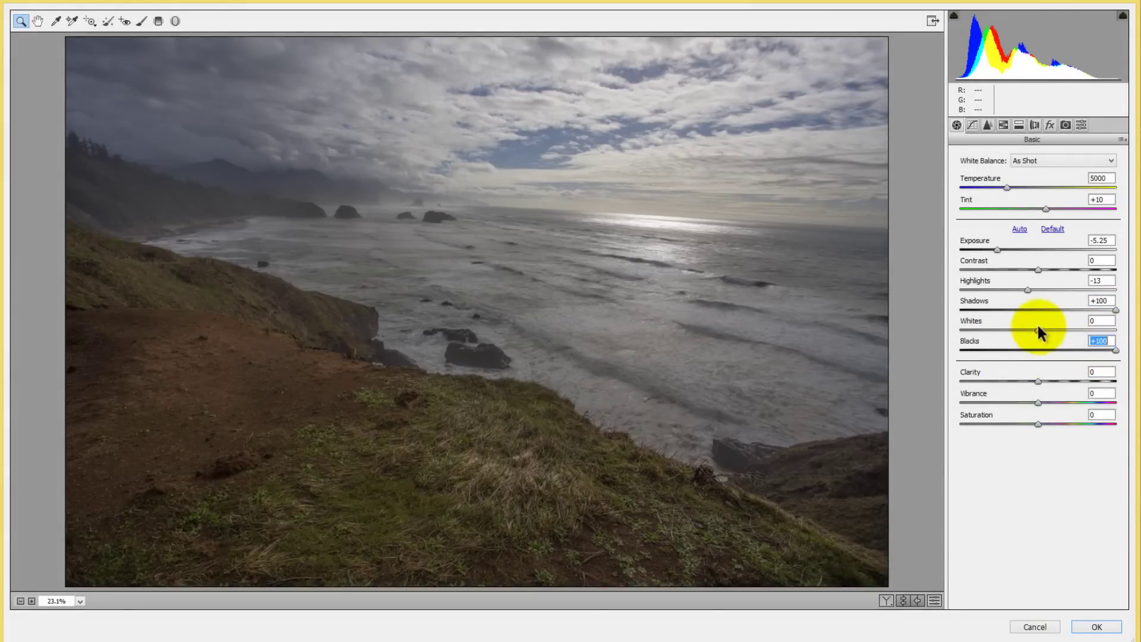
pyautogui.moveTo(1038, 330); pyautogui.dragTo(1064, 329)
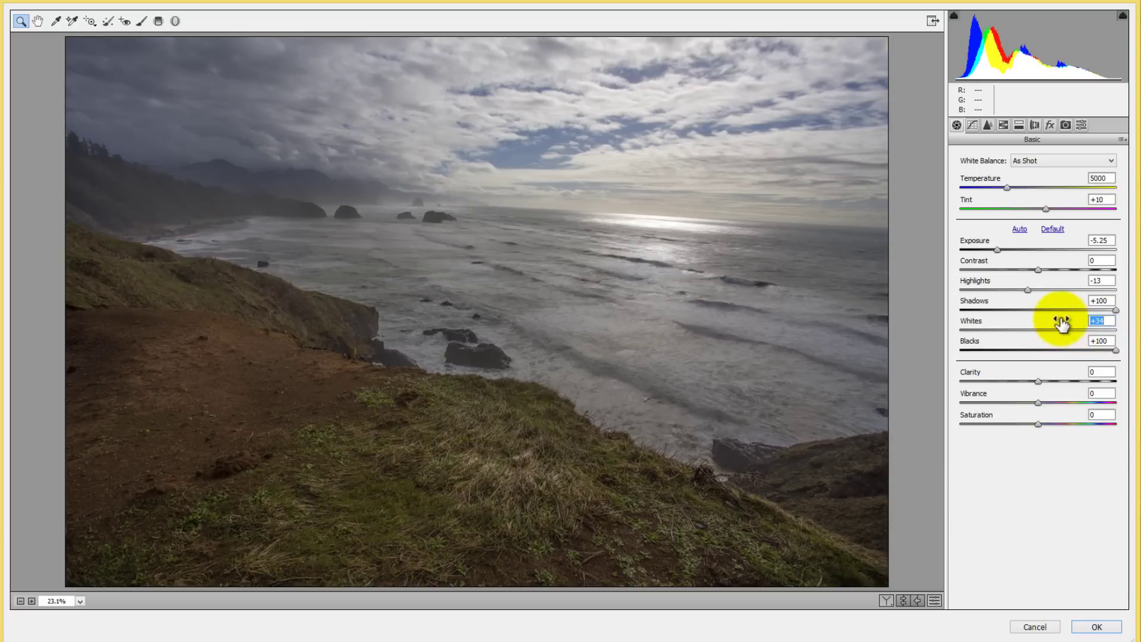
pyautogui.press('alt')
pyautogui.moveTo(1063, 328); pyautogui.dragTo(1082, 290)
pyautogui.moveTo(1075, 329); pyautogui.dragTo(1066, 330)
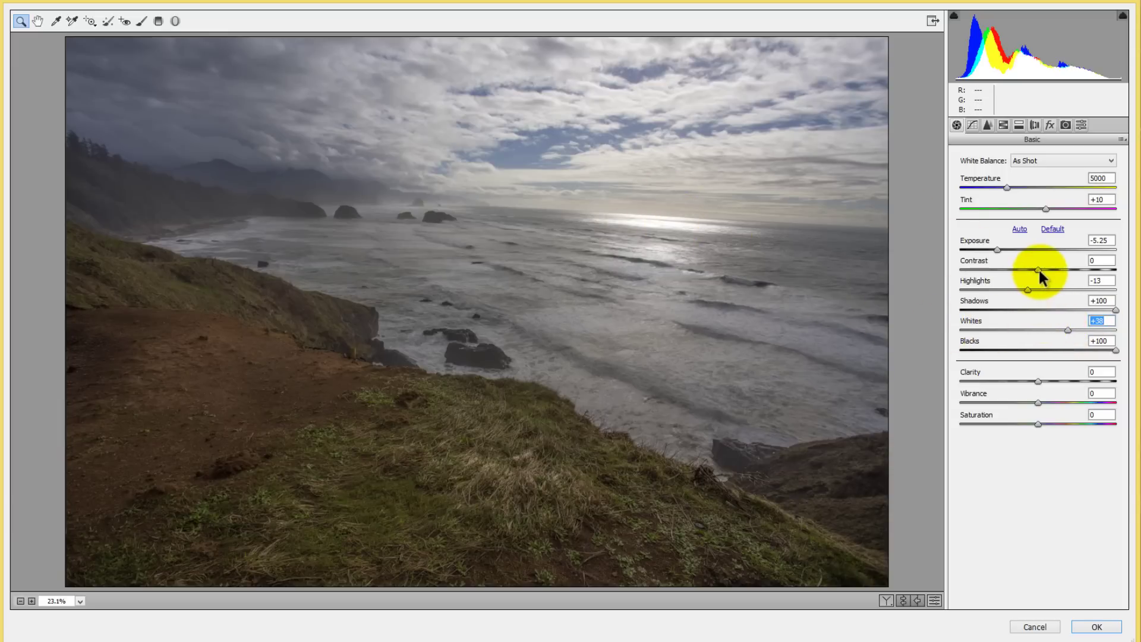
pyautogui.moveTo(1040, 271); pyautogui.dragTo(1061, 271)
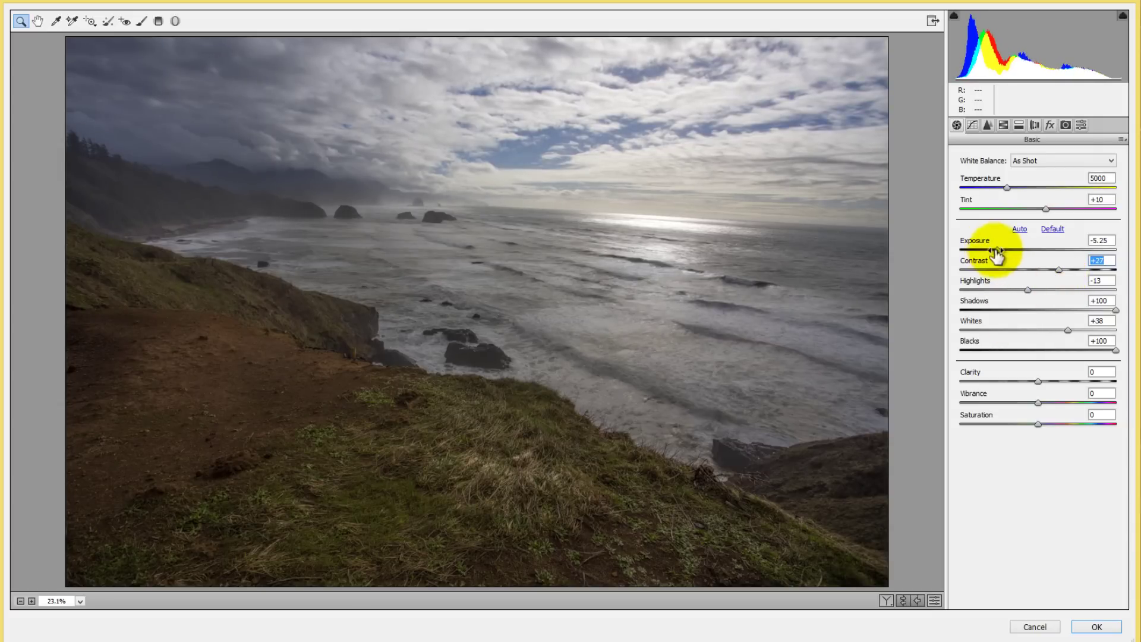
pyautogui.moveTo(1011, 289); pyautogui.dragTo(1035, 289)
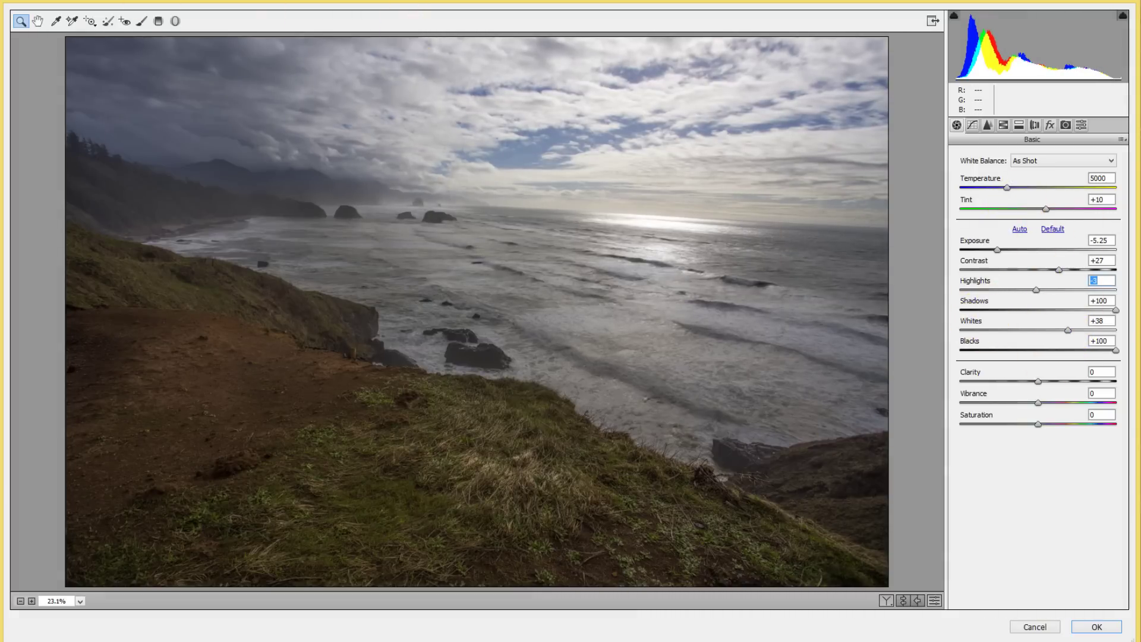
# Paint an Adjustment Brush mask over the grassy cliff and foreground land, with Show Mask on.
pyautogui.click(142, 22)
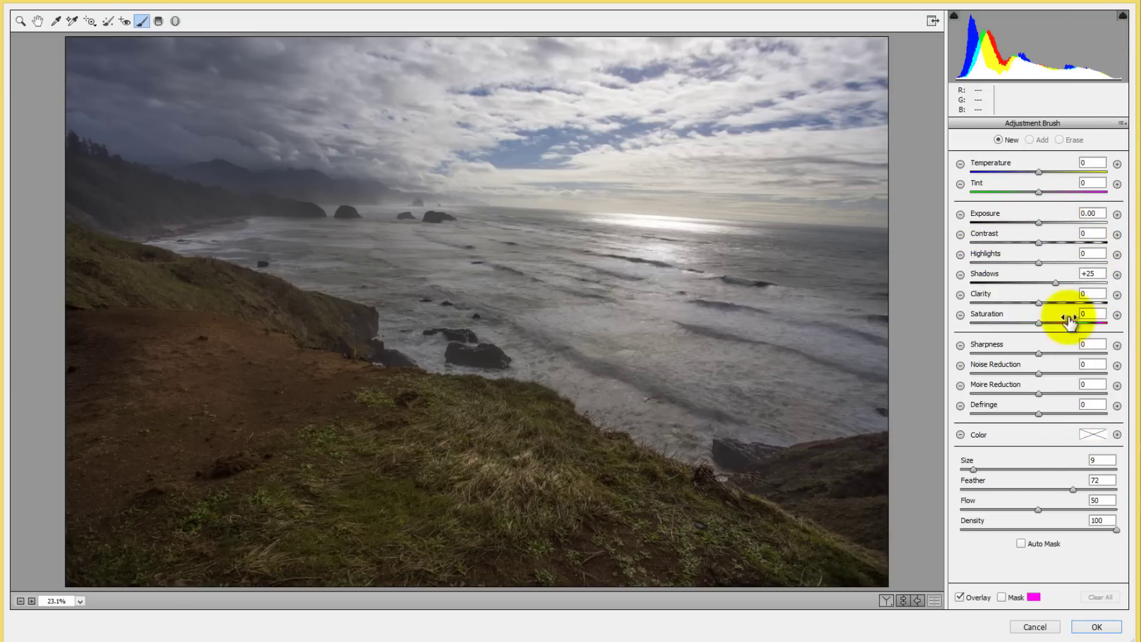
pyautogui.click(1002, 597)
pyautogui.moveTo(761, 522)
pyautogui.mouseDown()
pyautogui.moveTo(735, 547)
pyautogui.moveTo(690, 531)
pyautogui.moveTo(824, 550)
pyautogui.moveTo(860, 543)
pyautogui.moveTo(887, 525)
pyautogui.moveTo(831, 516)
pyautogui.moveTo(801, 493)
pyautogui.moveTo(879, 497)
pyautogui.mouseUp()
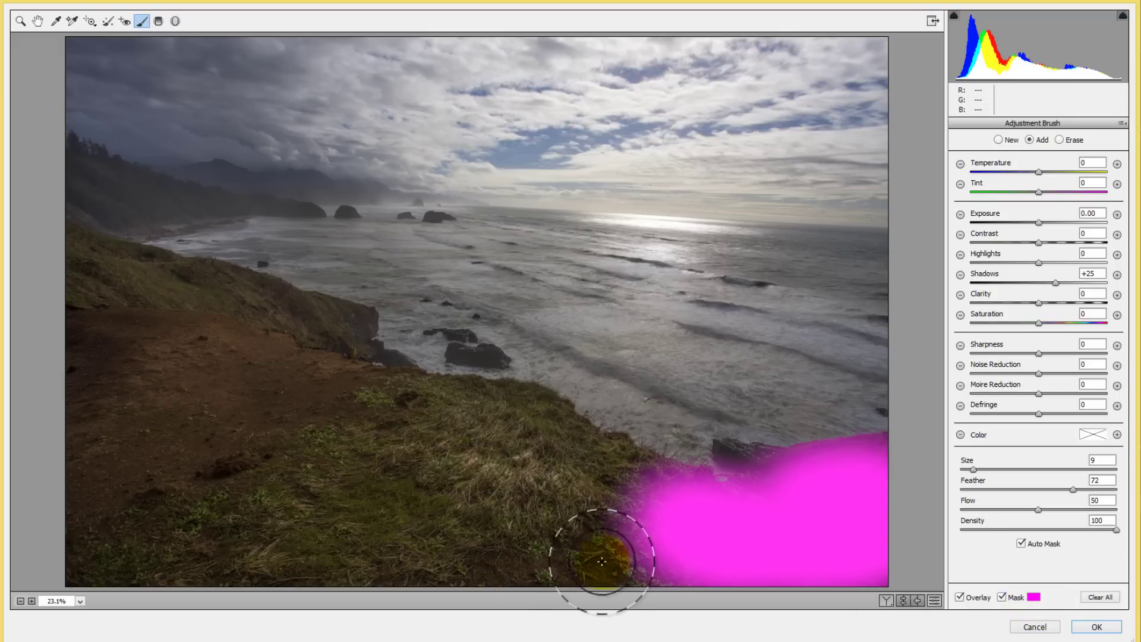
pyautogui.moveTo(601, 551)
pyautogui.mouseDown()
pyautogui.moveTo(621, 566)
pyautogui.moveTo(615, 534)
pyautogui.moveTo(546, 502)
pyautogui.moveTo(477, 573)
pyautogui.moveTo(488, 571)
pyautogui.moveTo(261, 565)
pyautogui.moveTo(242, 546)
pyautogui.moveTo(116, 582)
pyautogui.moveTo(98, 454)
pyautogui.moveTo(259, 561)
pyautogui.moveTo(263, 532)
pyautogui.moveTo(71, 517)
pyautogui.moveTo(156, 574)
pyautogui.moveTo(133, 560)
pyautogui.moveTo(250, 516)
pyautogui.moveTo(442, 504)
pyautogui.moveTo(365, 439)
pyautogui.moveTo(422, 446)
pyautogui.moveTo(465, 404)
pyautogui.moveTo(524, 401)
pyautogui.moveTo(685, 493)
pyautogui.moveTo(701, 489)
pyautogui.moveTo(467, 438)
pyautogui.moveTo(502, 446)
pyautogui.moveTo(498, 433)
pyautogui.moveTo(517, 433)
pyautogui.moveTo(644, 518)
pyautogui.moveTo(543, 515)
pyautogui.moveTo(420, 483)
pyautogui.moveTo(386, 378)
pyautogui.moveTo(332, 364)
pyautogui.moveTo(356, 328)
pyautogui.moveTo(85, 245)
pyautogui.moveTo(66, 262)
pyautogui.moveTo(77, 299)
pyautogui.moveTo(123, 331)
pyautogui.moveTo(58, 336)
pyautogui.moveTo(85, 425)
pyautogui.moveTo(62, 380)
pyautogui.moveTo(97, 340)
pyautogui.moveTo(275, 407)
pyautogui.moveTo(321, 445)
pyautogui.moveTo(305, 402)
pyautogui.moveTo(319, 415)
pyautogui.moveTo(248, 428)
pyautogui.moveTo(77, 382)
pyautogui.moveTo(301, 491)
pyautogui.moveTo(277, 395)
pyautogui.moveTo(243, 341)
pyautogui.moveTo(87, 306)
pyautogui.moveTo(466, 451)
pyautogui.moveTo(574, 515)
pyautogui.moveTo(847, 603)
pyautogui.mouseUp()
pyautogui.press('[')
pyautogui.press('[')
pyautogui.press('[')
pyautogui.press('[')
pyautogui.press('[')
pyautogui.press(']')
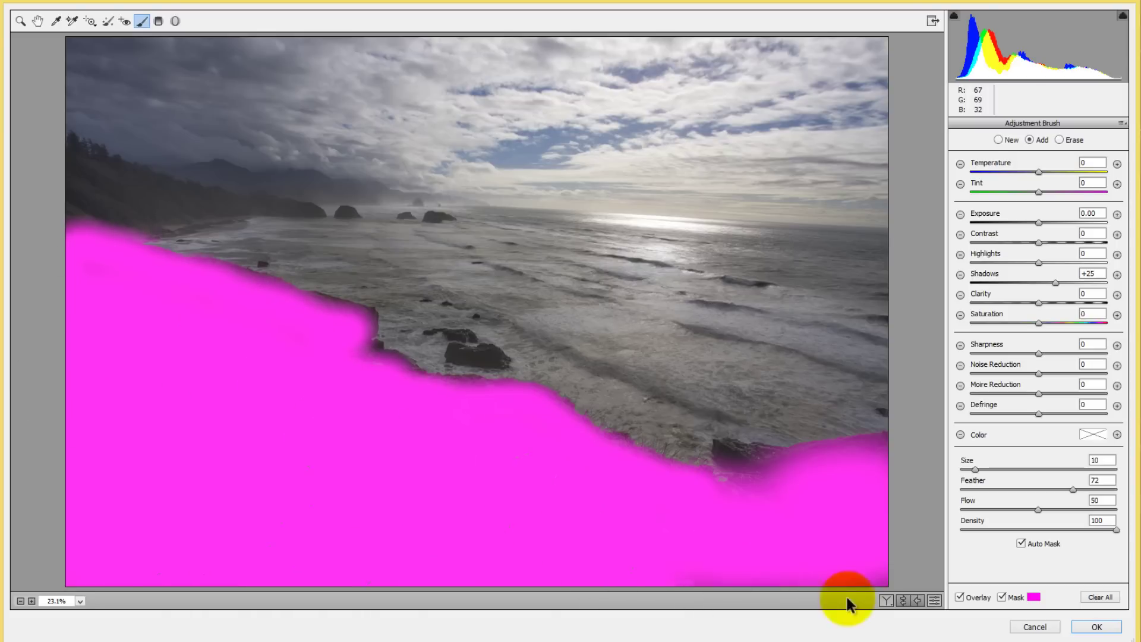
pyautogui.click(1034, 597)
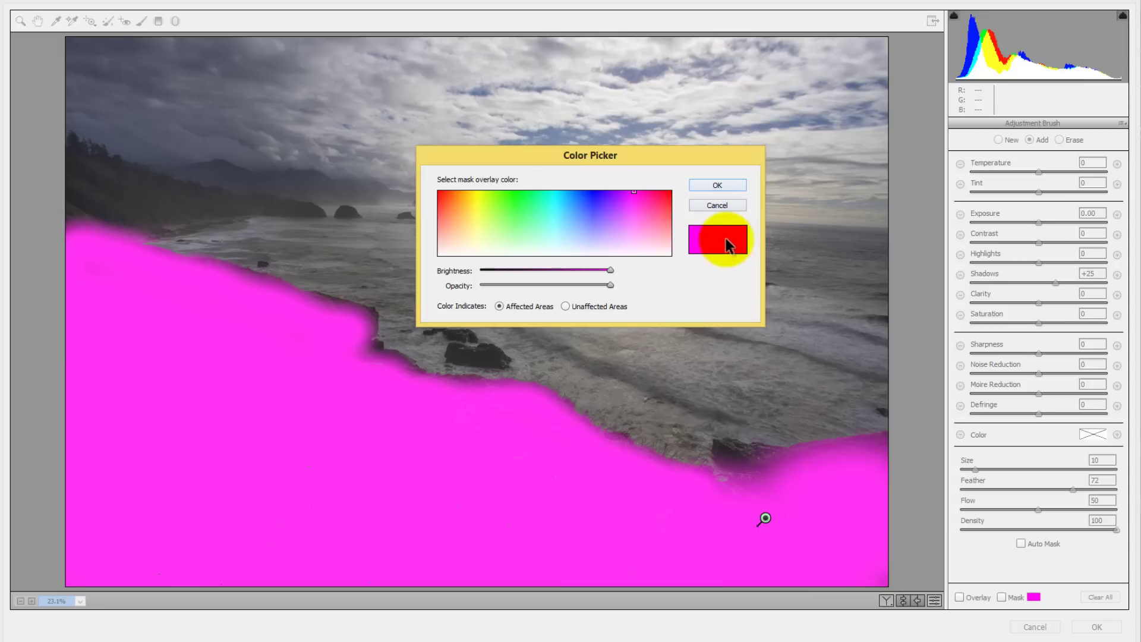
pyautogui.click(726, 184)
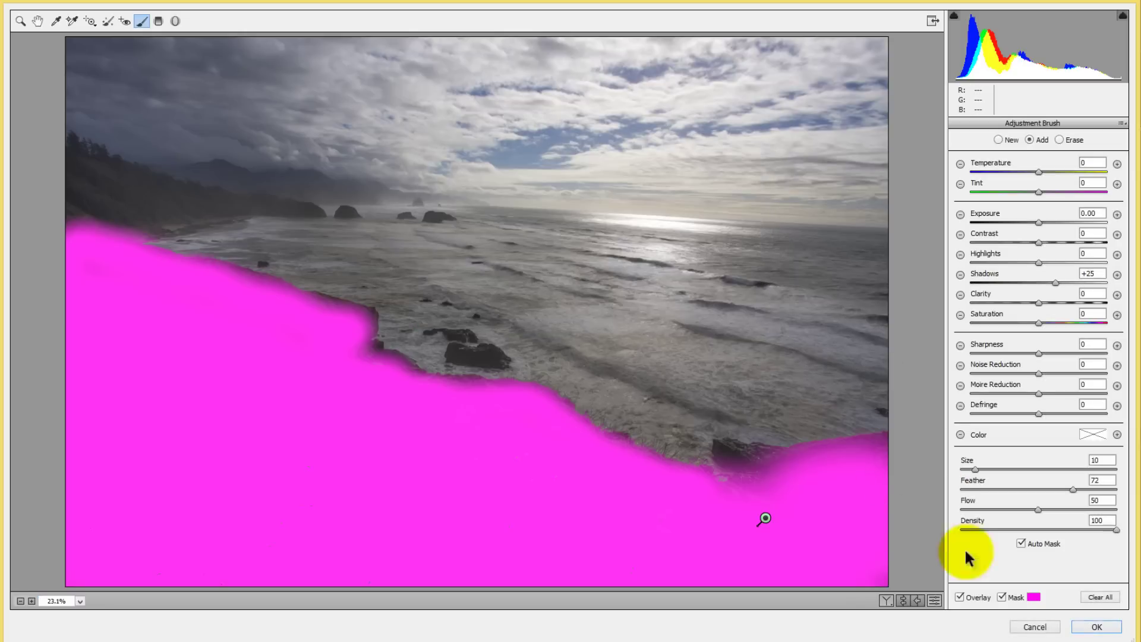
# Hide the mask overlay and set the foreground brush to Shadows +36 and Highlights +59.
pyautogui.click(783, 472)
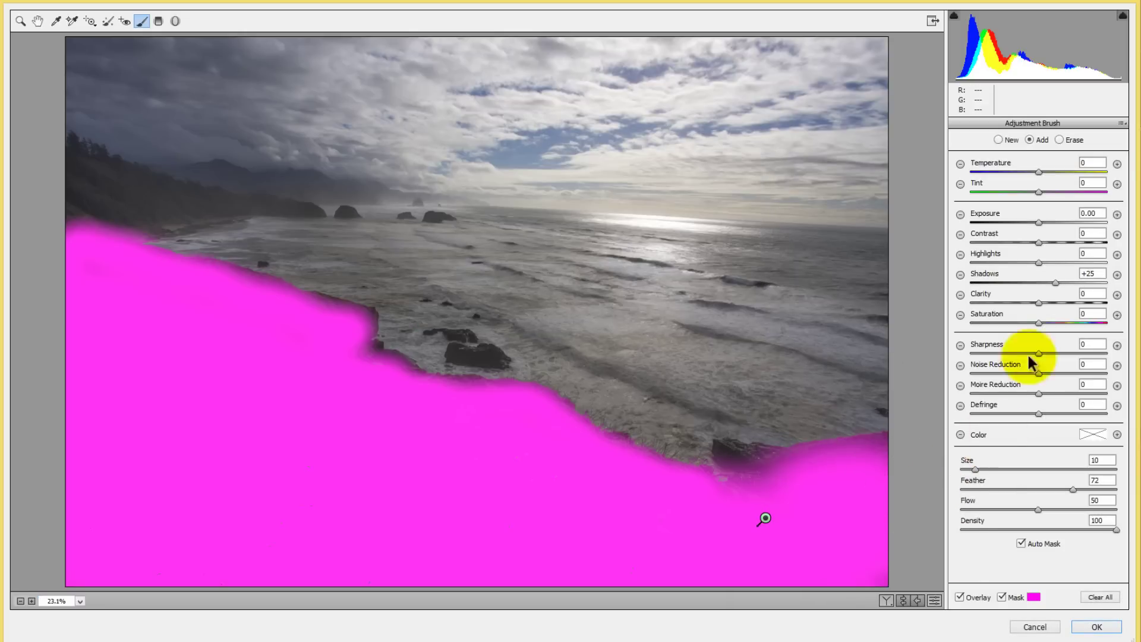
pyautogui.click(1002, 597)
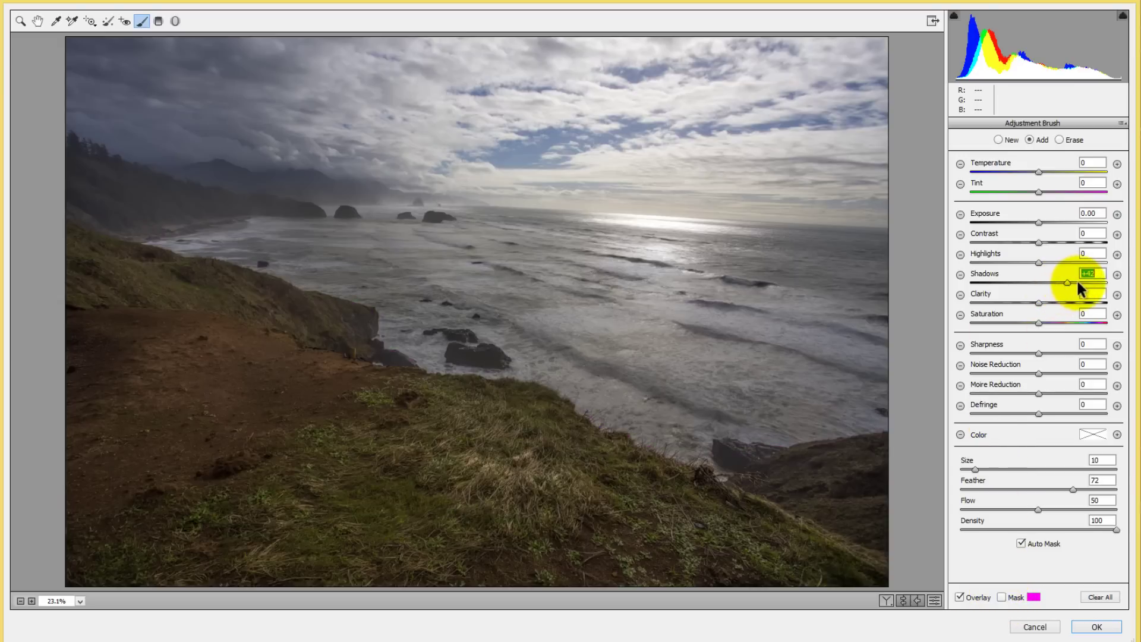
pyautogui.moveTo(1077, 284)
pyautogui.mouseDown()
pyautogui.moveTo(1001, 282)
pyautogui.moveTo(1087, 283)
pyautogui.moveTo(820, 287)
pyautogui.moveTo(1063, 284)
pyautogui.mouseUp()
pyautogui.write('39')
pyautogui.press('Return')
# Set the foreground to Exposure +1.10, Contrast +20, Temperature +6 and Tint -4.
pyautogui.moveTo(1045, 222); pyautogui.dragTo(1037, 253)
pyautogui.click(1051, 241)
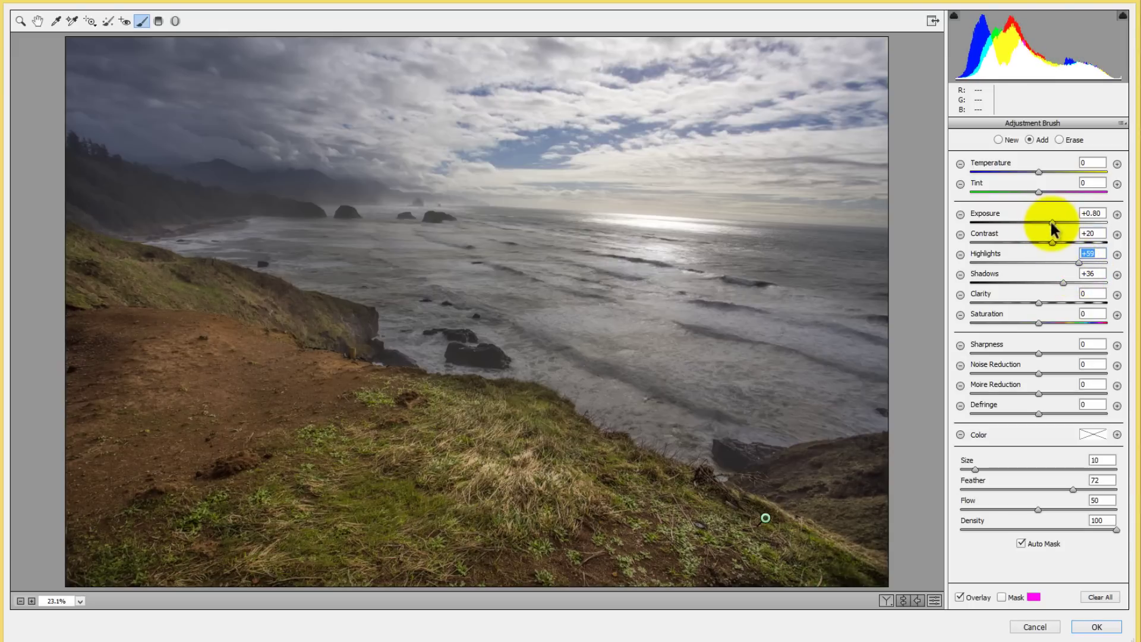
pyautogui.moveTo(1055, 219); pyautogui.dragTo(1056, 220)
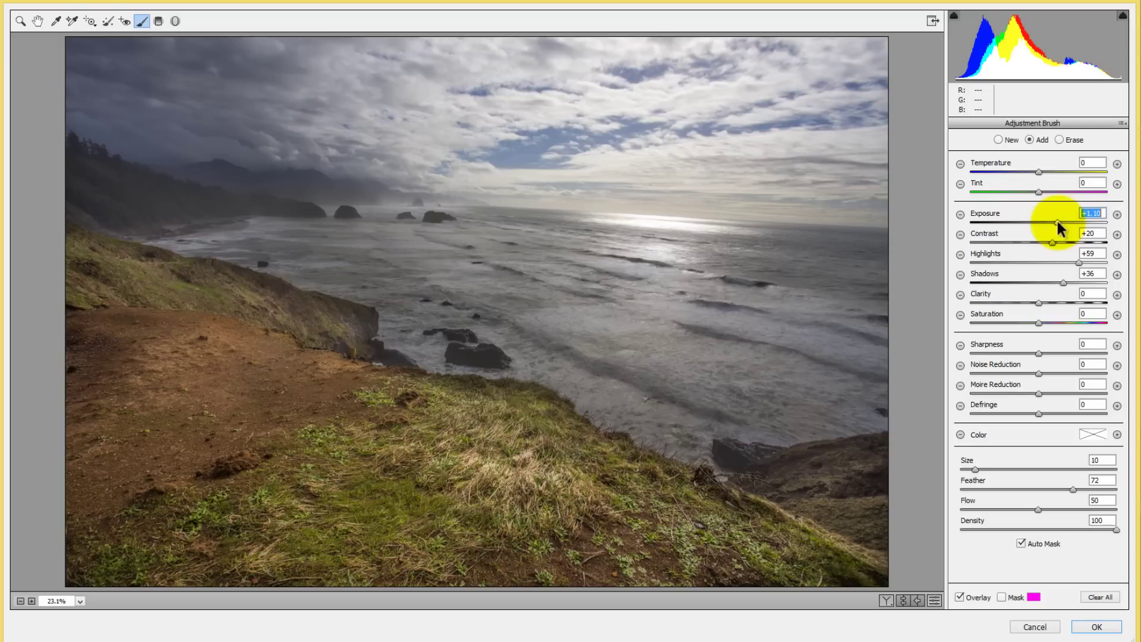
pyautogui.moveTo(1043, 173); pyautogui.dragTo(1037, 191)
pyautogui.click(1043, 173)
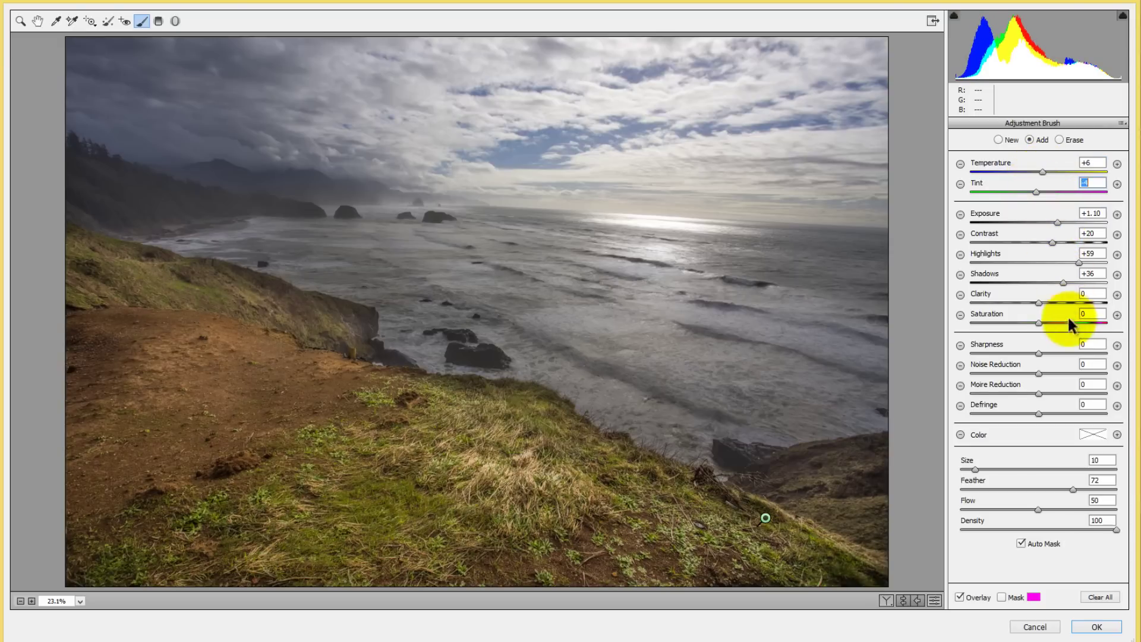
# Create a new Exposure +0.50 brush adjustment masking the sea, erasing spill above the horizon.
pyautogui.click(999, 139)
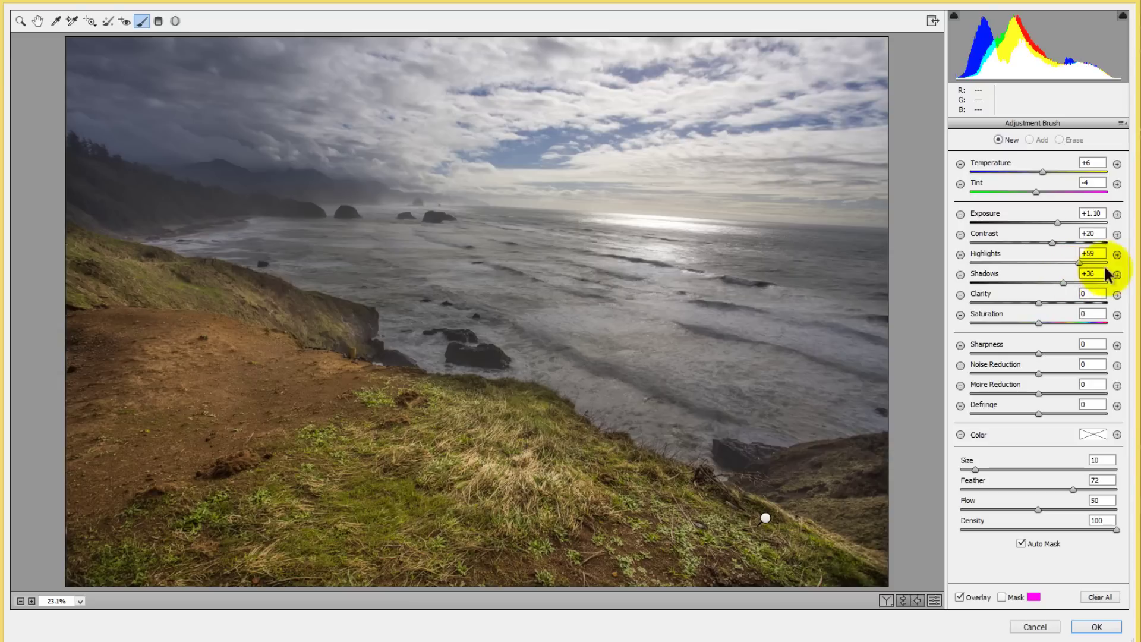
pyautogui.click(1117, 215)
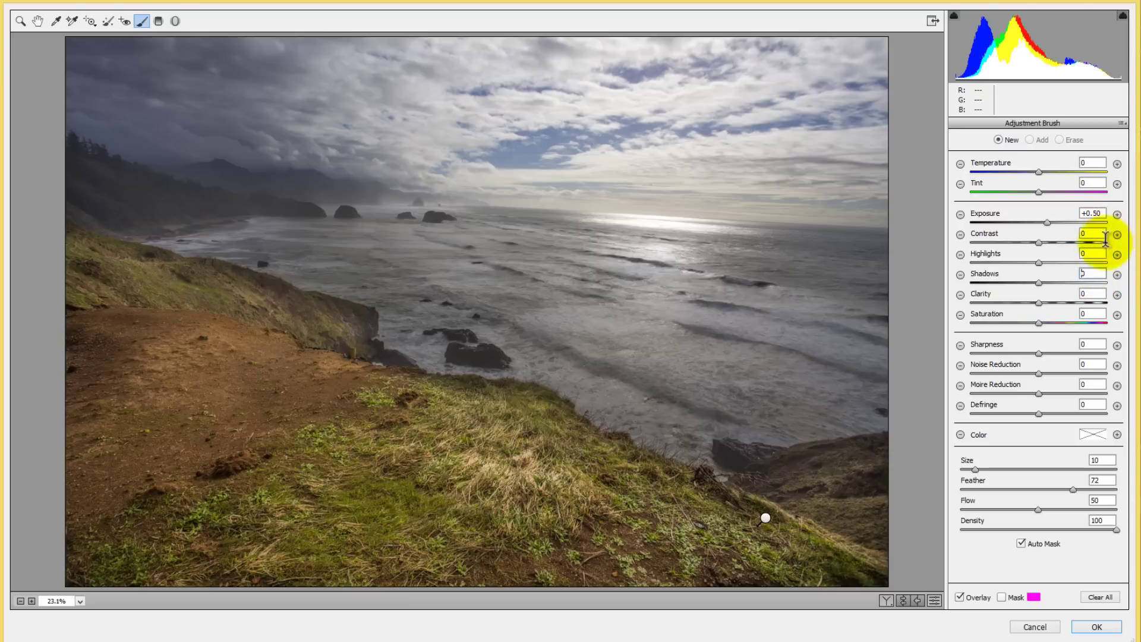
pyautogui.click(1004, 598)
pyautogui.moveTo(736, 372)
pyautogui.mouseDown()
pyautogui.moveTo(863, 341)
pyautogui.moveTo(847, 286)
pyautogui.moveTo(620, 291)
pyautogui.moveTo(369, 263)
pyautogui.moveTo(483, 274)
pyautogui.moveTo(588, 262)
pyautogui.moveTo(706, 268)
pyautogui.moveTo(732, 255)
pyautogui.moveTo(546, 249)
pyautogui.moveTo(552, 220)
pyautogui.mouseUp()
pyautogui.press('alt')
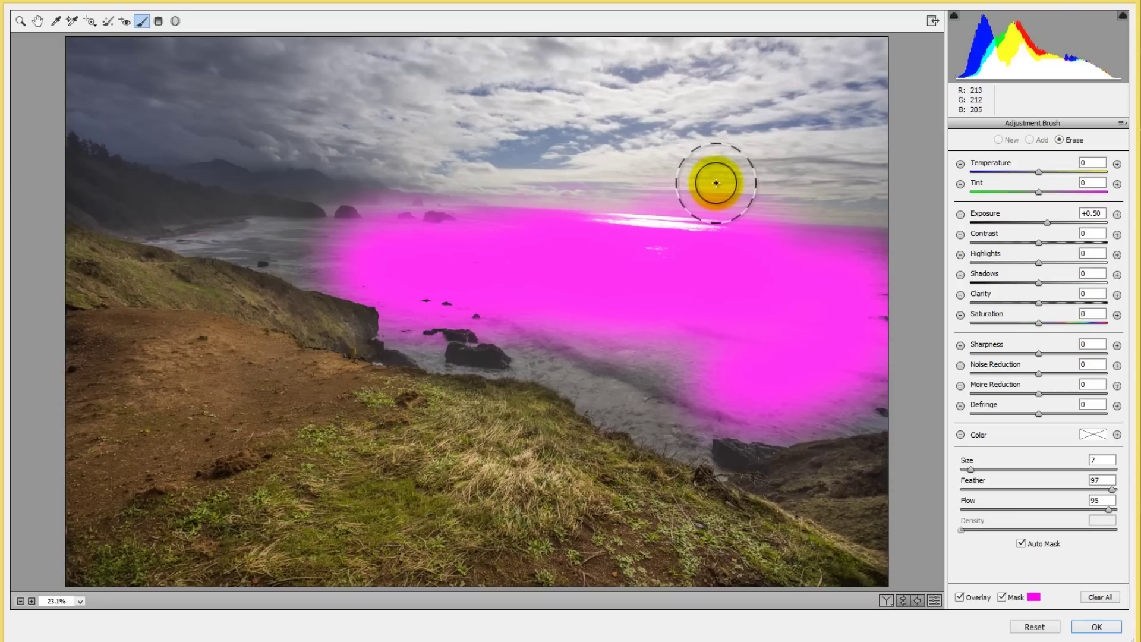
pyautogui.moveTo(717, 180)
pyautogui.mouseDown()
pyautogui.moveTo(785, 184)
pyautogui.moveTo(385, 174)
pyautogui.moveTo(293, 242)
pyautogui.moveTo(230, 242)
pyautogui.moveTo(161, 183)
pyautogui.moveTo(394, 173)
pyautogui.moveTo(161, 191)
pyautogui.mouseUp()
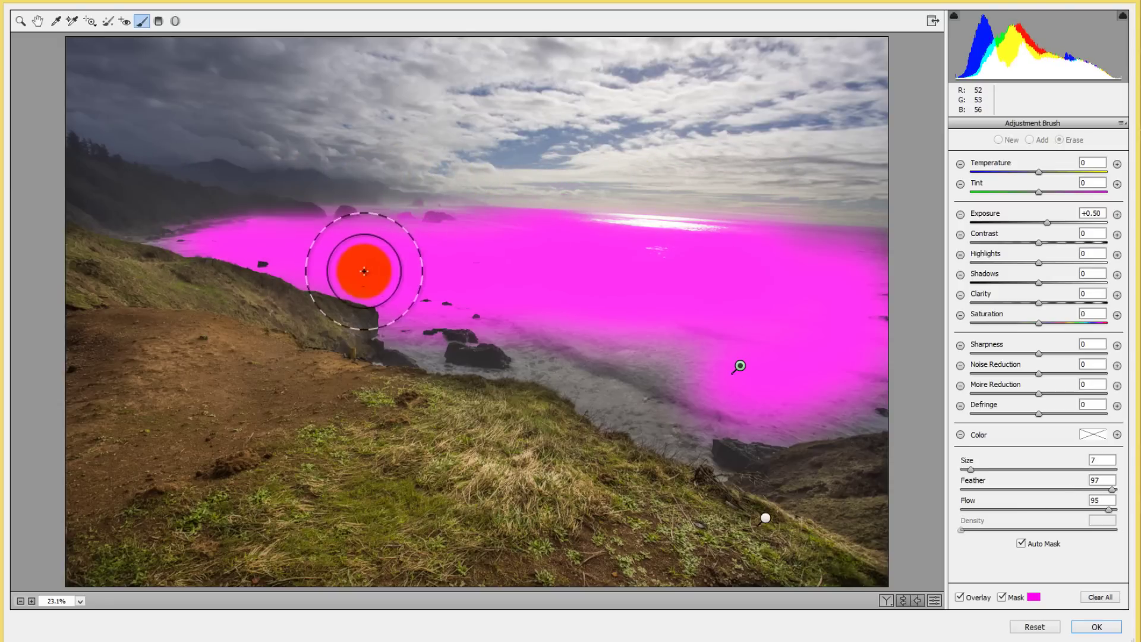
pyautogui.moveTo(377, 277)
pyautogui.mouseDown()
pyautogui.moveTo(454, 337)
pyautogui.moveTo(519, 331)
pyautogui.moveTo(682, 428)
pyautogui.moveTo(653, 339)
pyautogui.moveTo(791, 399)
pyautogui.moveTo(883, 395)
pyautogui.moveTo(767, 398)
pyautogui.mouseUp()
pyautogui.press('alt')
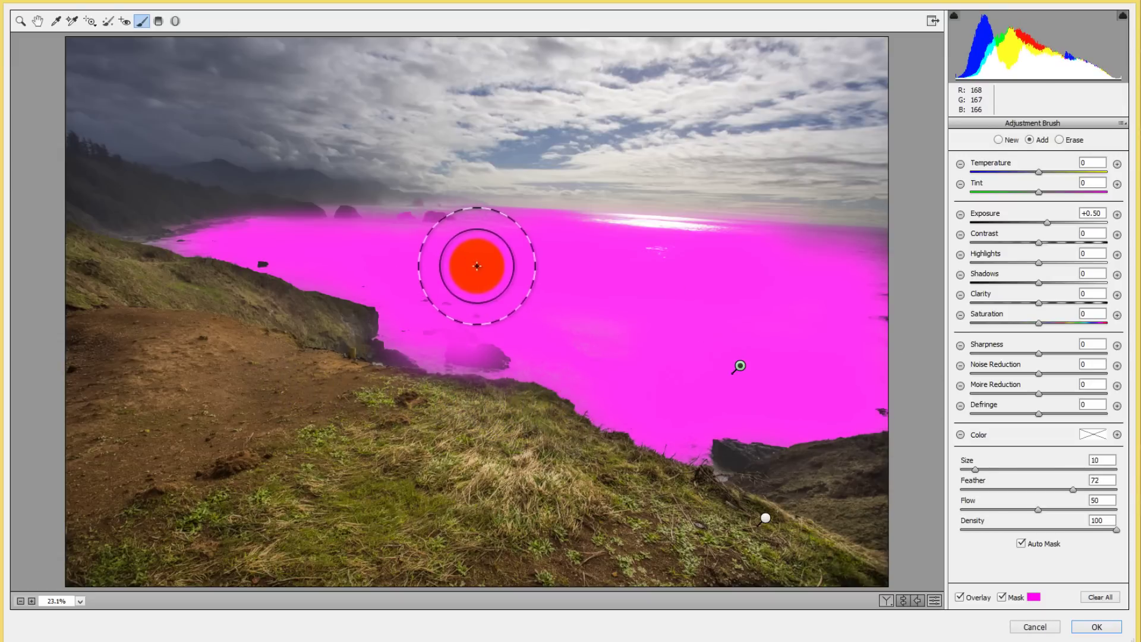
# Set the sea adjustment to Shadows -97, Highlights +83, Clarity +13, Saturation +10 and Tint -6.
pyautogui.click(1001, 598)
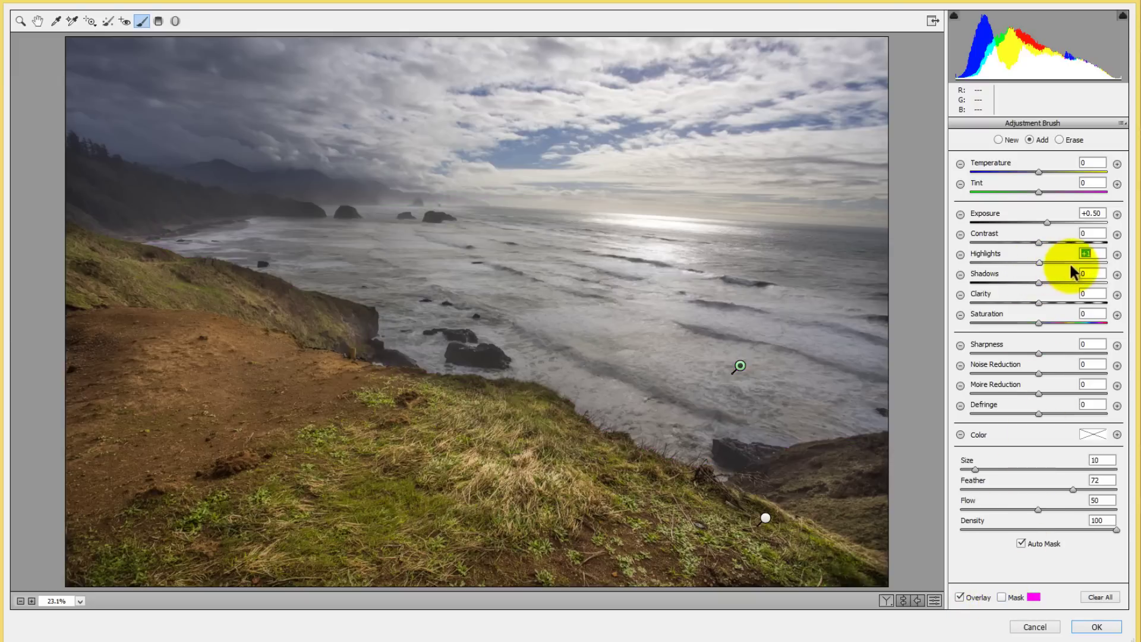
pyautogui.moveTo(1072, 266); pyautogui.dragTo(1080, 268)
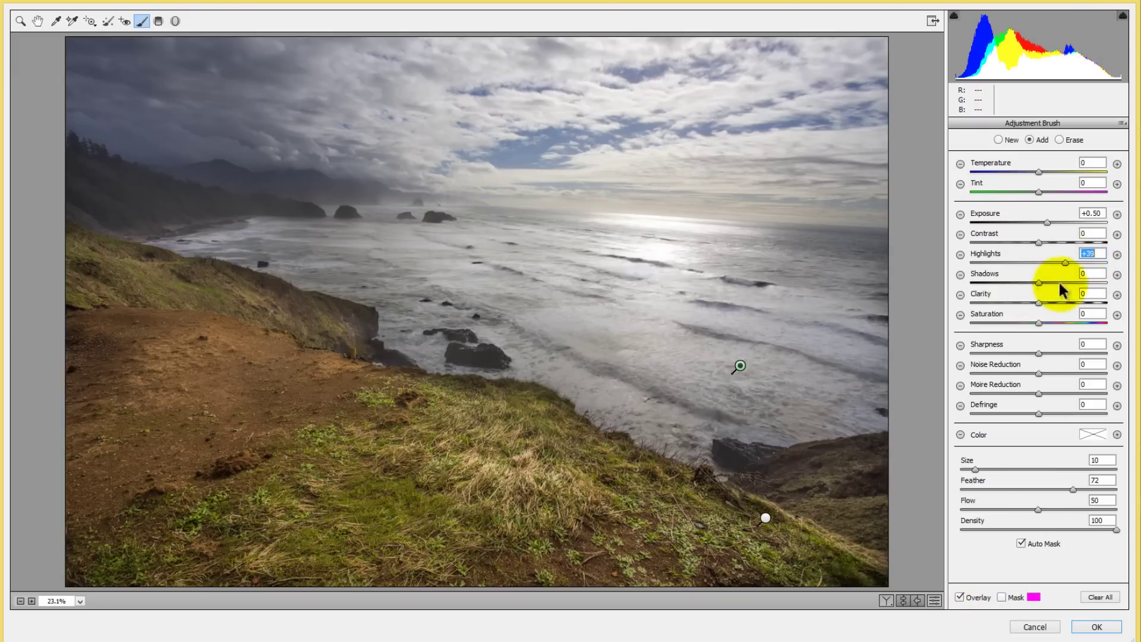
pyautogui.moveTo(996, 284)
pyautogui.mouseDown()
pyautogui.moveTo(1102, 287)
pyautogui.moveTo(969, 289)
pyautogui.moveTo(1066, 288)
pyautogui.moveTo(983, 291)
pyautogui.mouseUp()
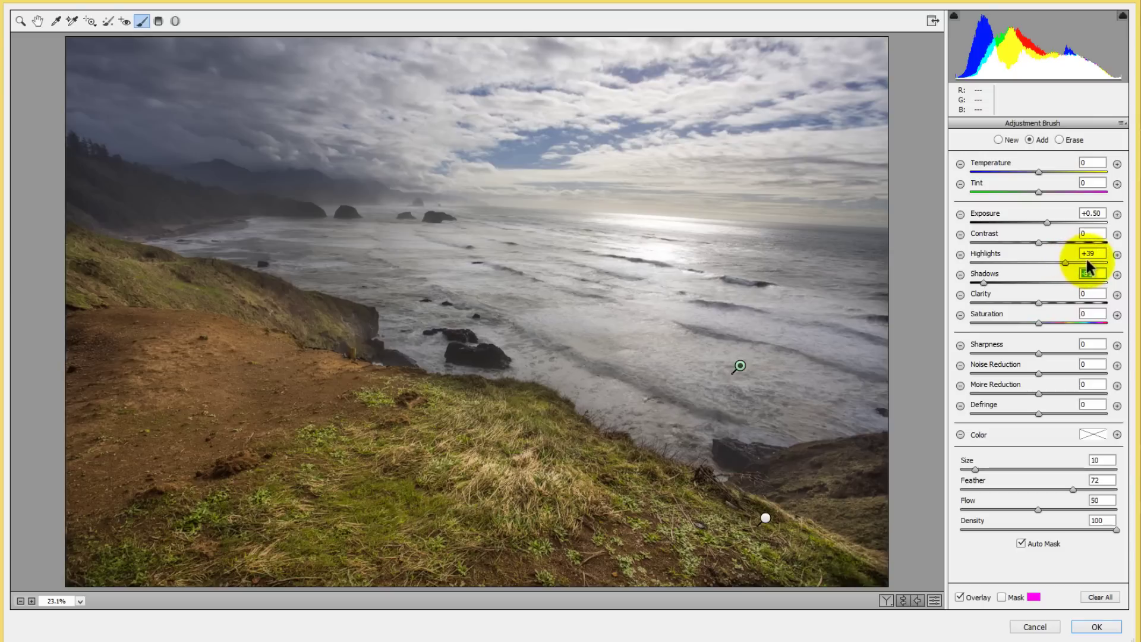
pyautogui.click(1087, 262)
pyautogui.moveTo(1079, 263); pyautogui.dragTo(1074, 262)
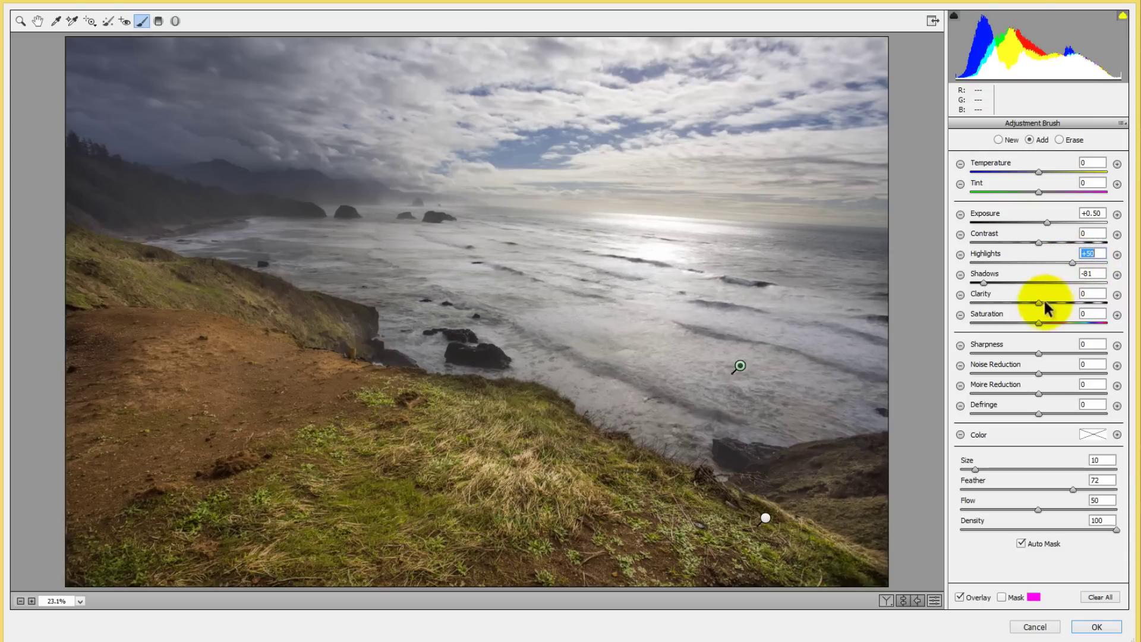
pyautogui.moveTo(1044, 302)
pyautogui.mouseDown()
pyautogui.moveTo(1107, 301)
pyautogui.moveTo(1034, 303)
pyautogui.moveTo(1046, 304)
pyautogui.mouseUp()
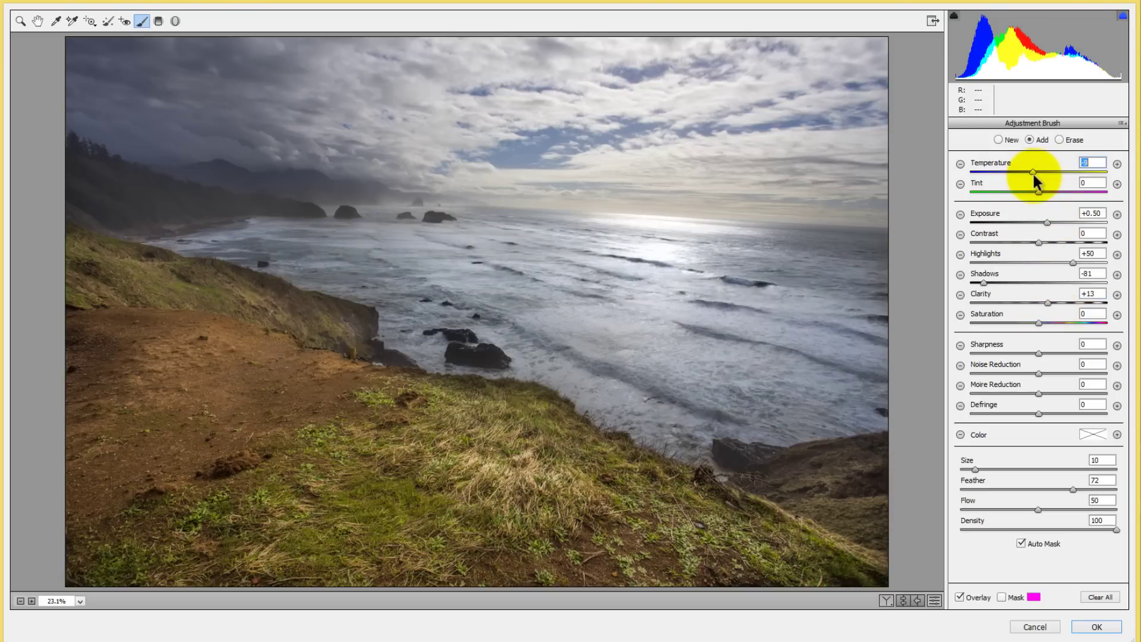
pyautogui.moveTo(1038, 192)
pyautogui.mouseDown()
pyautogui.moveTo(1056, 190)
pyautogui.moveTo(1036, 191)
pyautogui.mouseUp()
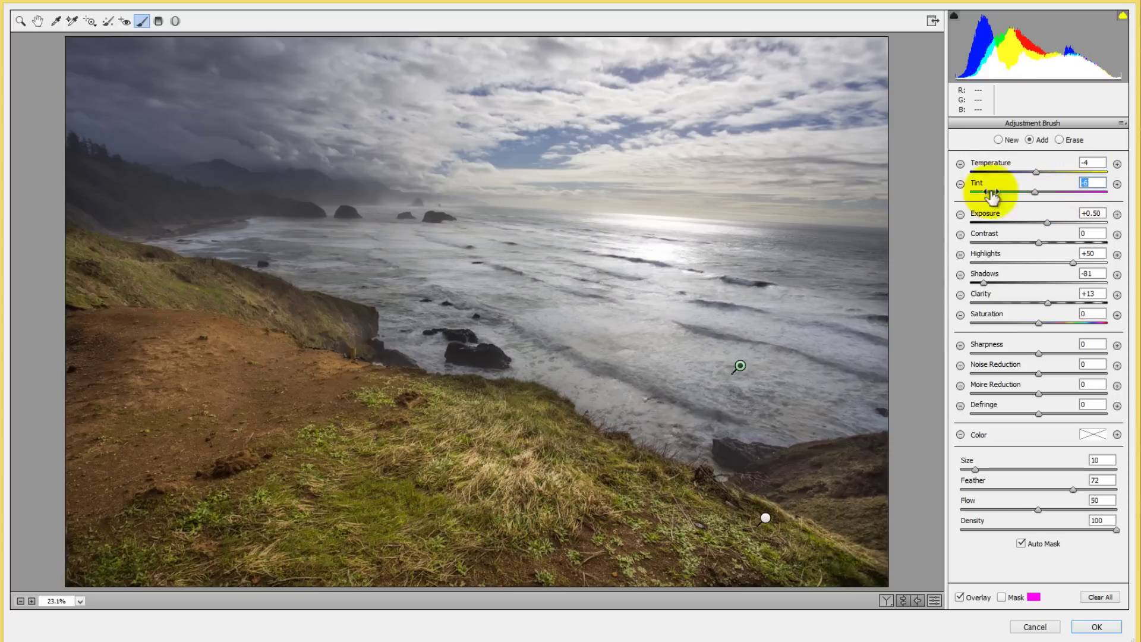
pyautogui.moveTo(1081, 321); pyautogui.dragTo(1044, 321)
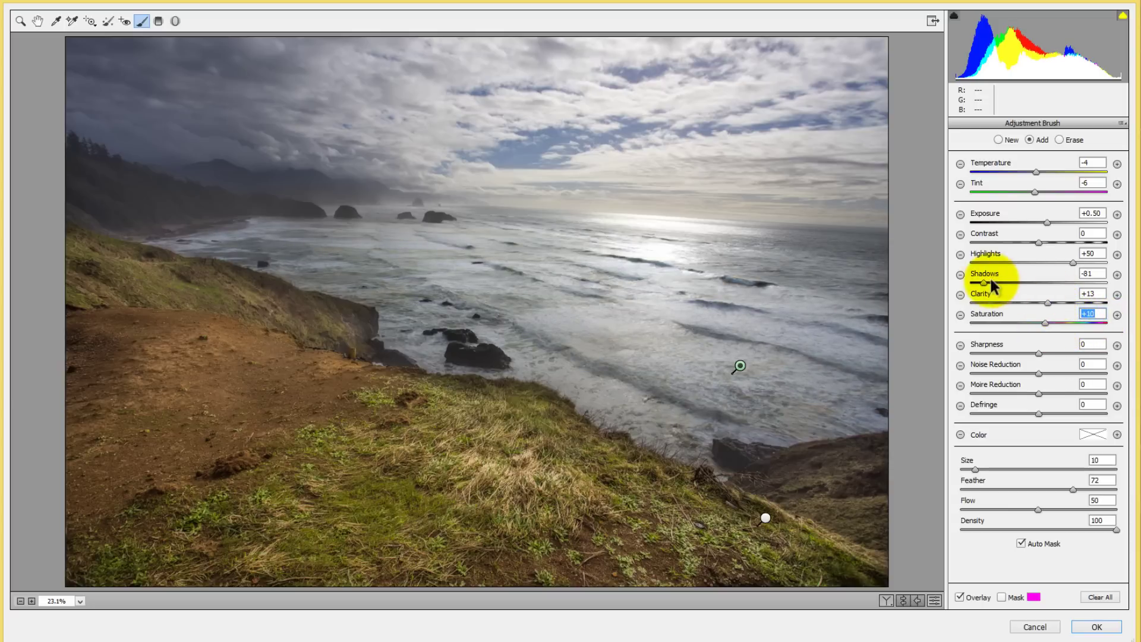
pyautogui.moveTo(1040, 280); pyautogui.dragTo(973, 281)
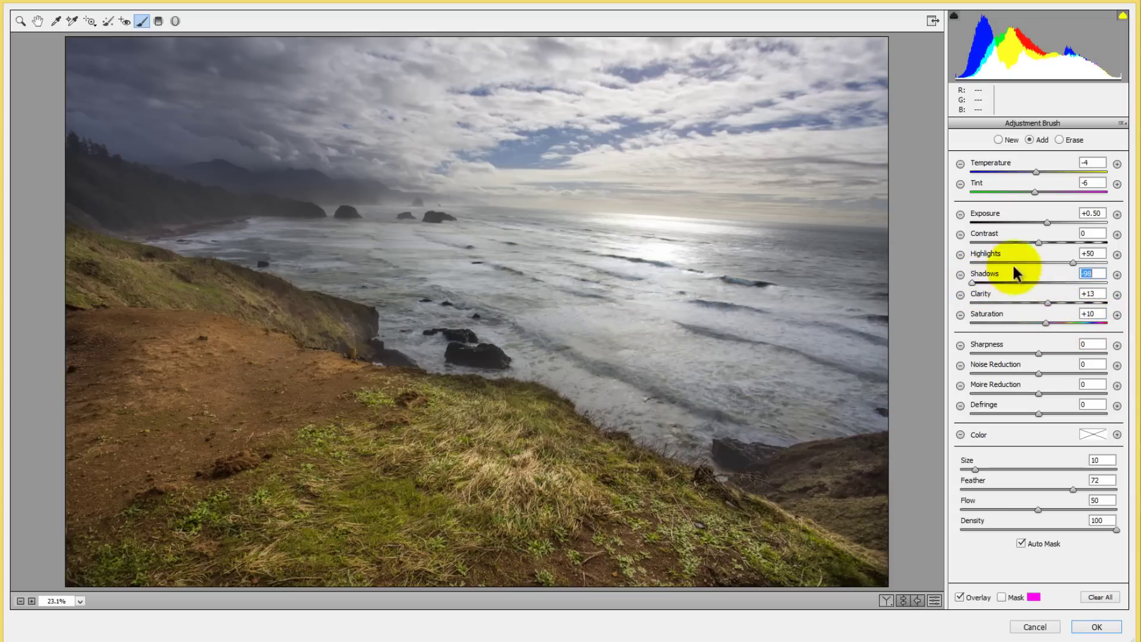
pyautogui.moveTo(1091, 261); pyautogui.dragTo(1094, 262)
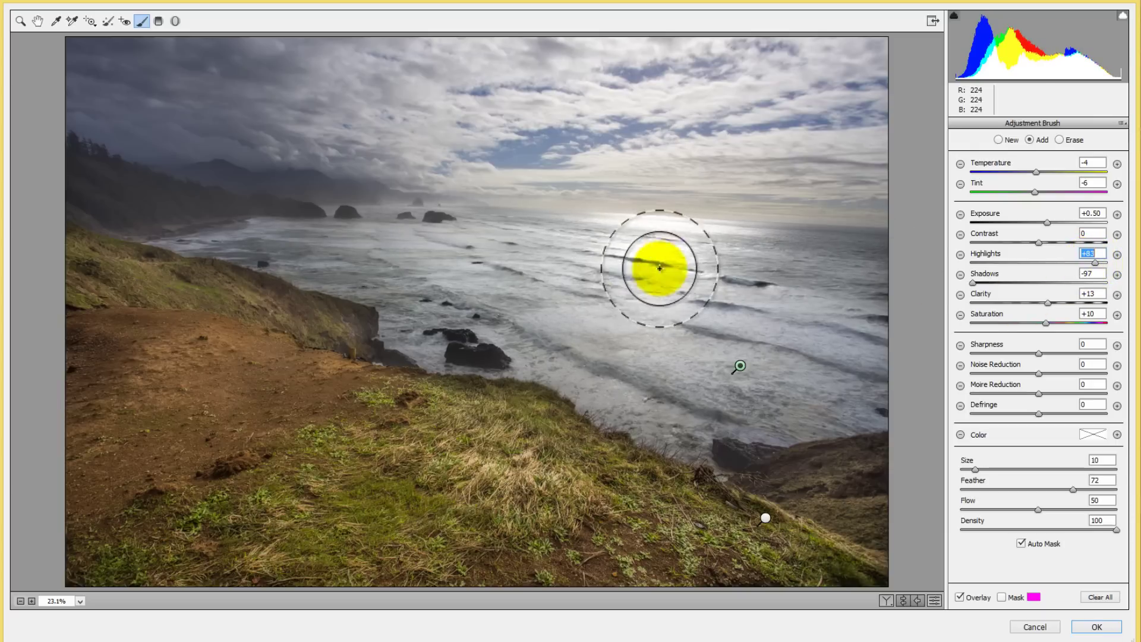
# Start a new brush adjustment and paint it across the whole sky, checking the mask.
pyautogui.click(998, 141)
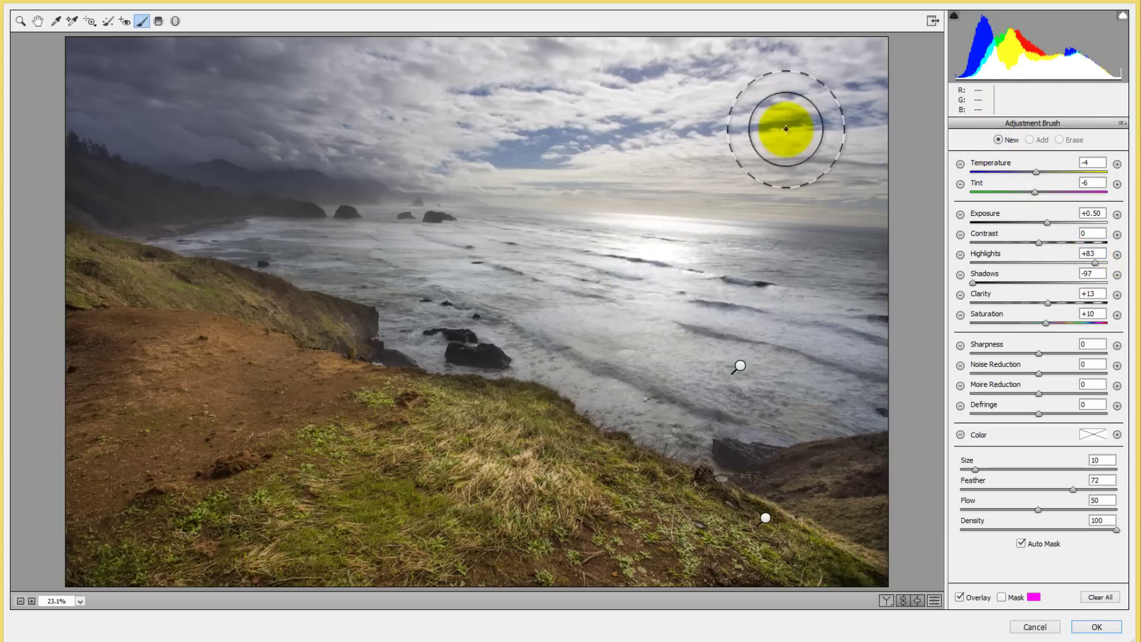
pyautogui.moveTo(810, 109)
pyautogui.mouseDown()
pyautogui.moveTo(611, 76)
pyautogui.moveTo(517, 77)
pyautogui.mouseUp()
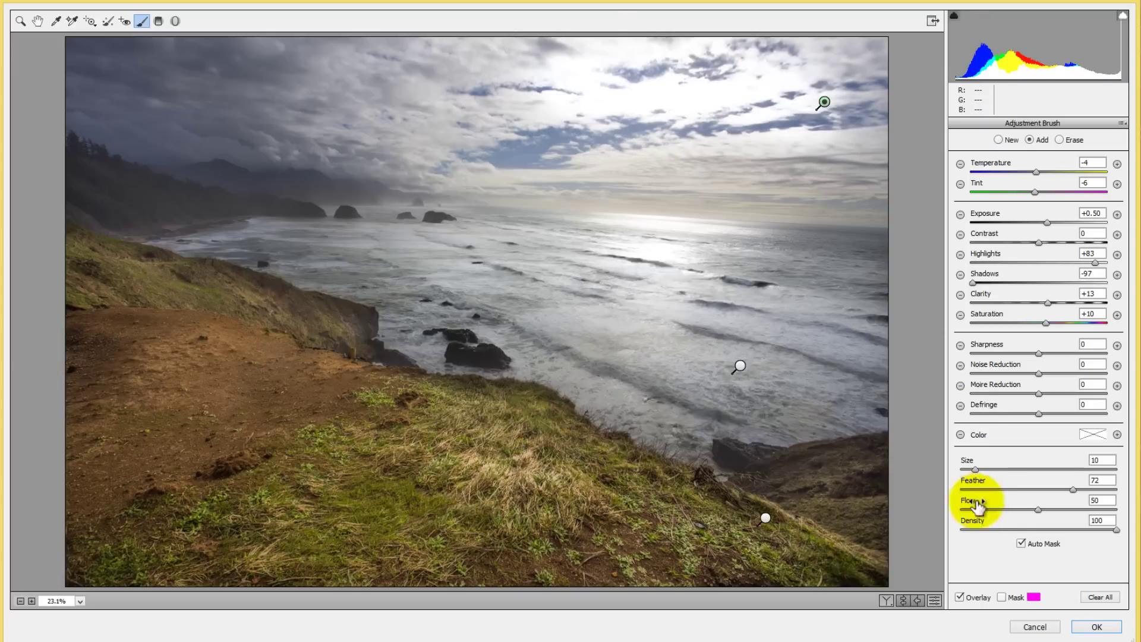
pyautogui.click(1000, 596)
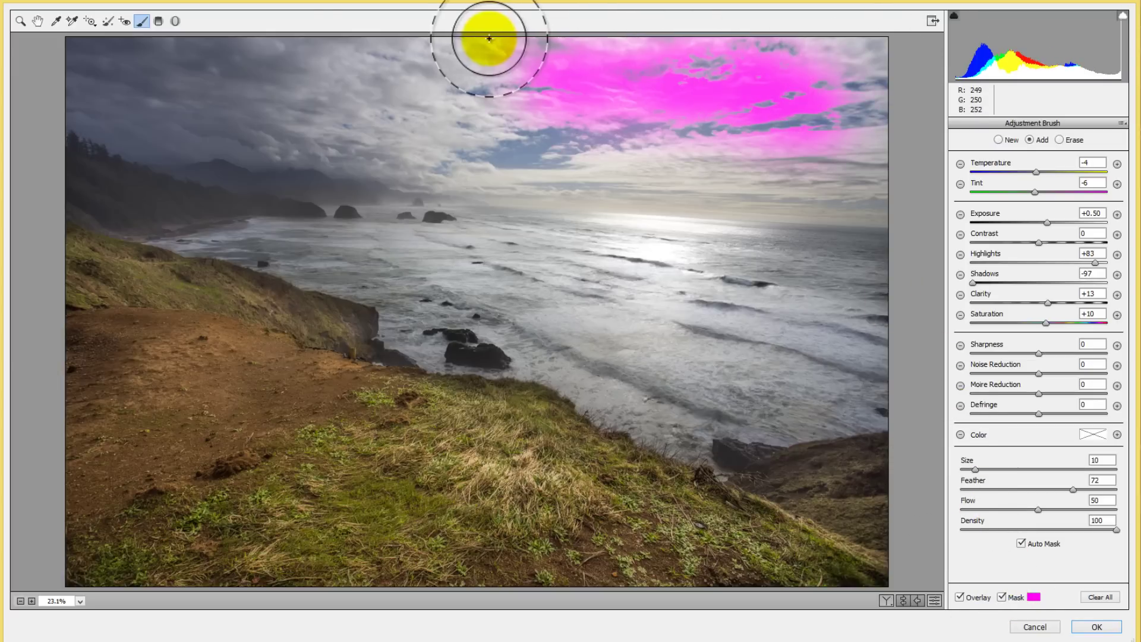
pyautogui.moveTo(194, 57)
pyautogui.mouseDown()
pyautogui.moveTo(88, 51)
pyautogui.moveTo(91, 85)
pyautogui.moveTo(114, 110)
pyautogui.moveTo(163, 120)
pyautogui.moveTo(579, 121)
pyautogui.moveTo(440, 104)
pyautogui.moveTo(392, 125)
pyautogui.moveTo(513, 169)
pyautogui.moveTo(720, 170)
pyautogui.moveTo(741, 81)
pyautogui.moveTo(485, 92)
pyautogui.moveTo(812, 133)
pyautogui.moveTo(806, 90)
pyautogui.moveTo(439, 128)
pyautogui.moveTo(416, 93)
pyautogui.moveTo(616, 95)
pyautogui.moveTo(558, 70)
pyautogui.moveTo(389, 70)
pyautogui.moveTo(476, 77)
pyautogui.mouseUp()
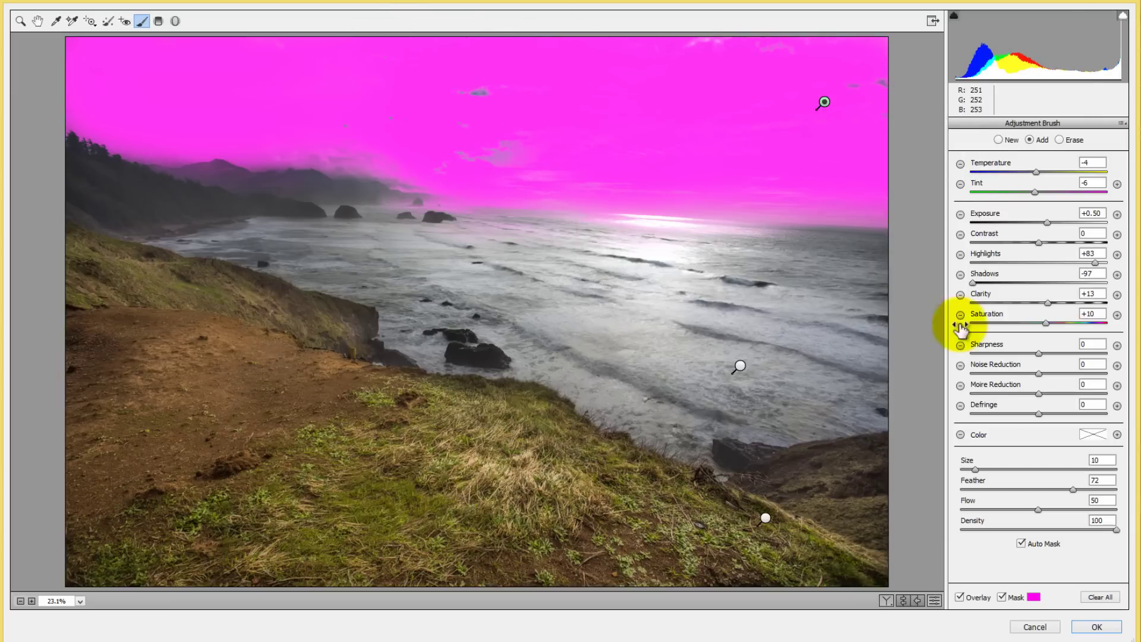
pyautogui.click(1002, 596)
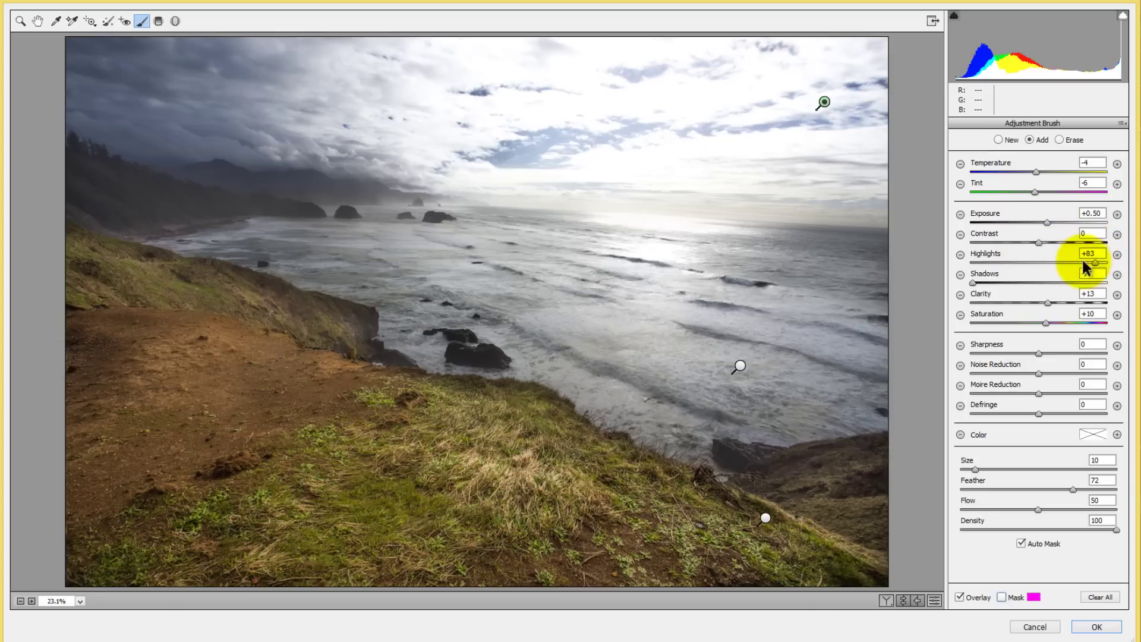
# Set the sky adjustment to Exposure +0.25, Shadows +68, Clarity +35, Saturation +25, slightly cooler.
pyautogui.click(1044, 262)
pyautogui.click(1017, 283)
pyautogui.click(1048, 282)
pyautogui.moveTo(1037, 221); pyautogui.dragTo(1087, 270)
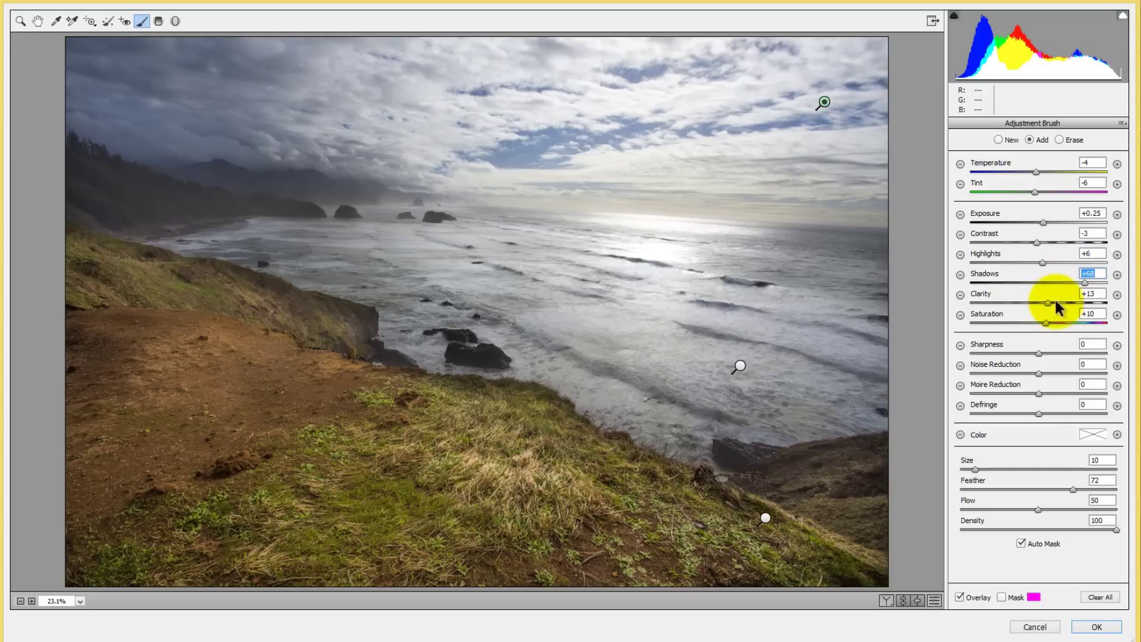
pyautogui.moveTo(1068, 303); pyautogui.dragTo(1055, 324)
pyautogui.click(1034, 170)
pyautogui.moveTo(1031, 169); pyautogui.dragTo(1029, 176)
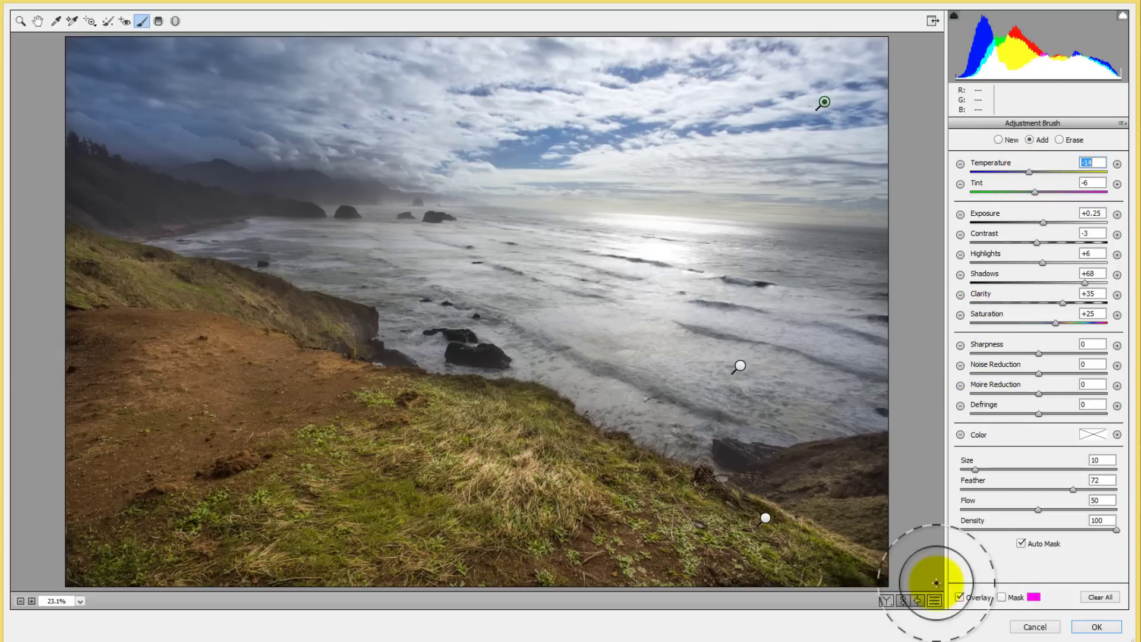
# Compare the Basic edits against defaults, then accept the Camera Raw Filter.
pyautogui.click(36, 22)
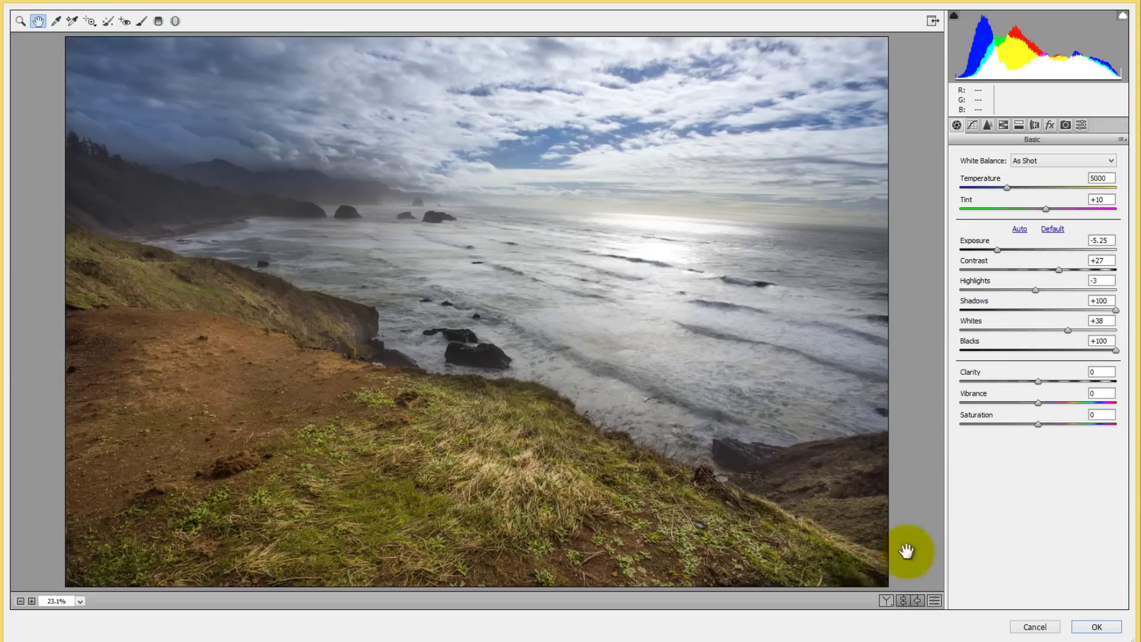
pyautogui.click(929, 600)
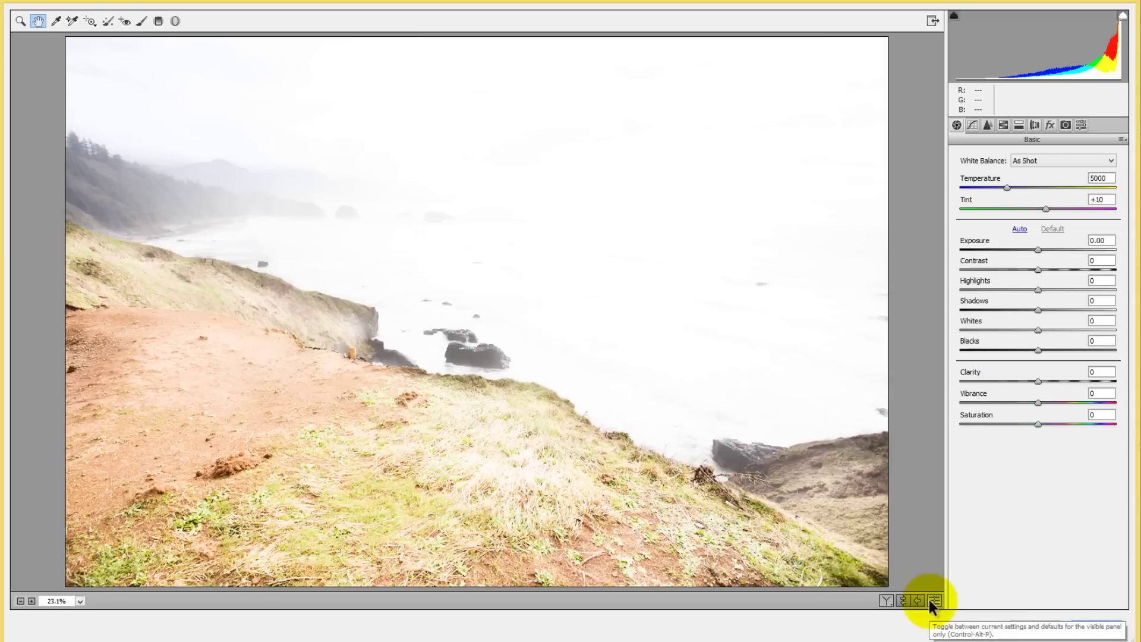
pyautogui.click(929, 600)
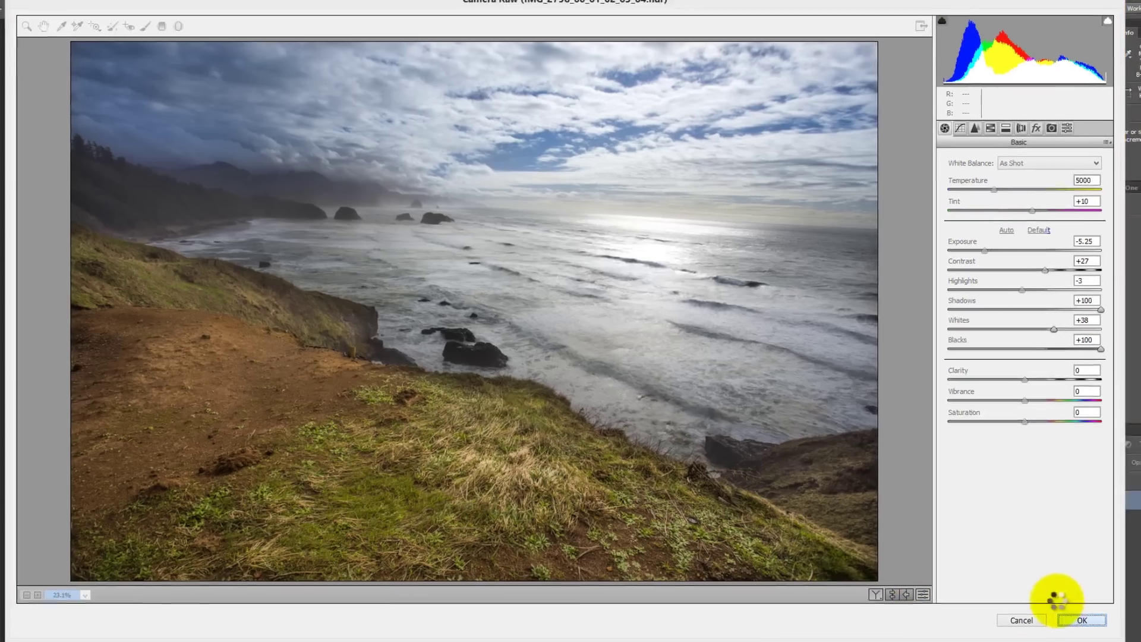
pyautogui.click(1093, 627)
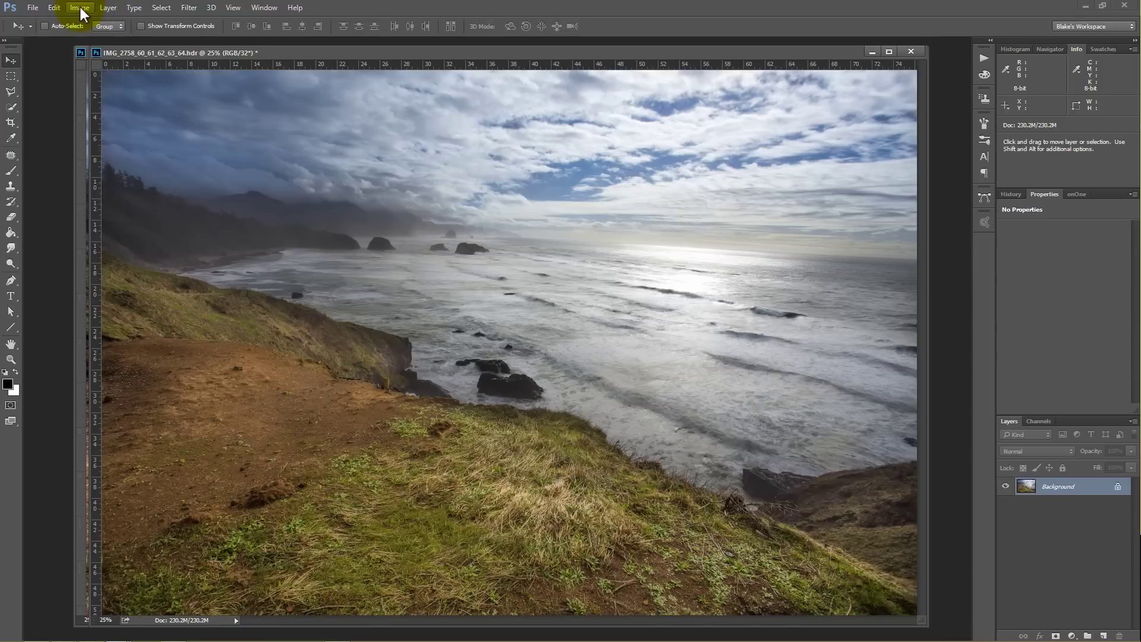
# Convert the image to 16 Bits/Channel using Exposure and Gamma HDR toning.
pyautogui.click(79, 6)
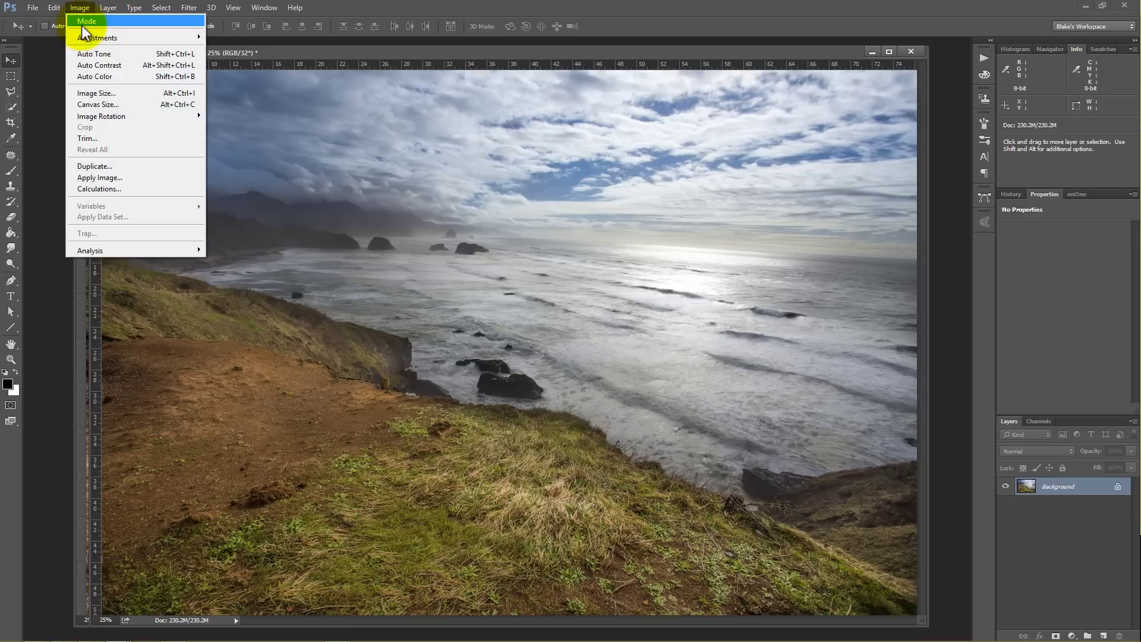
pyautogui.moveTo(85, 21)
pyautogui.click(250, 120)
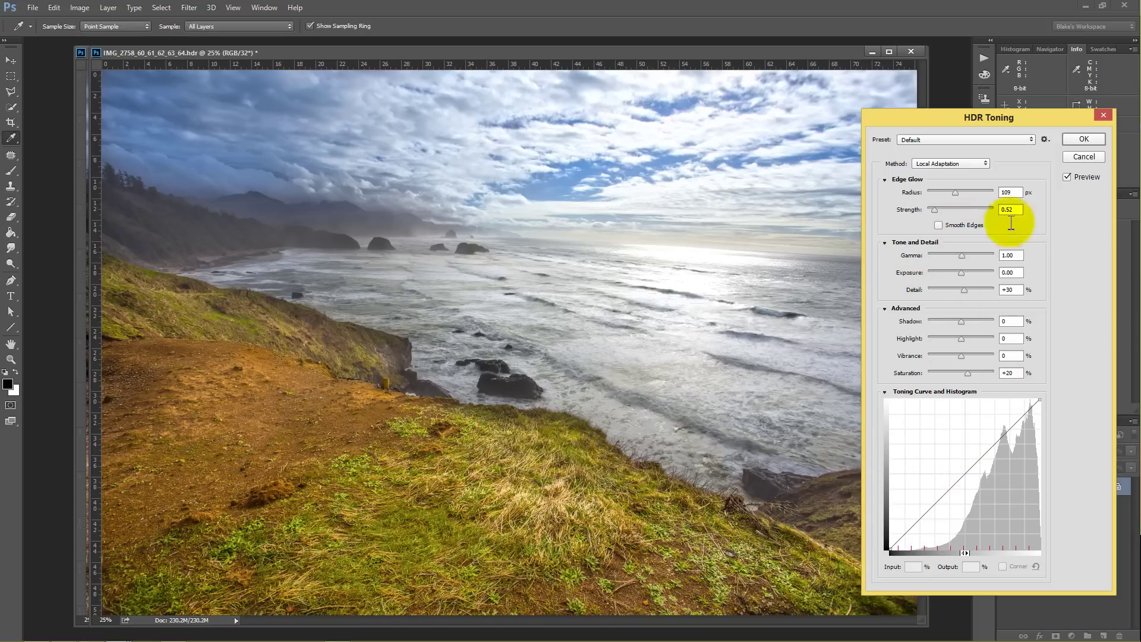
pyautogui.click(957, 166)
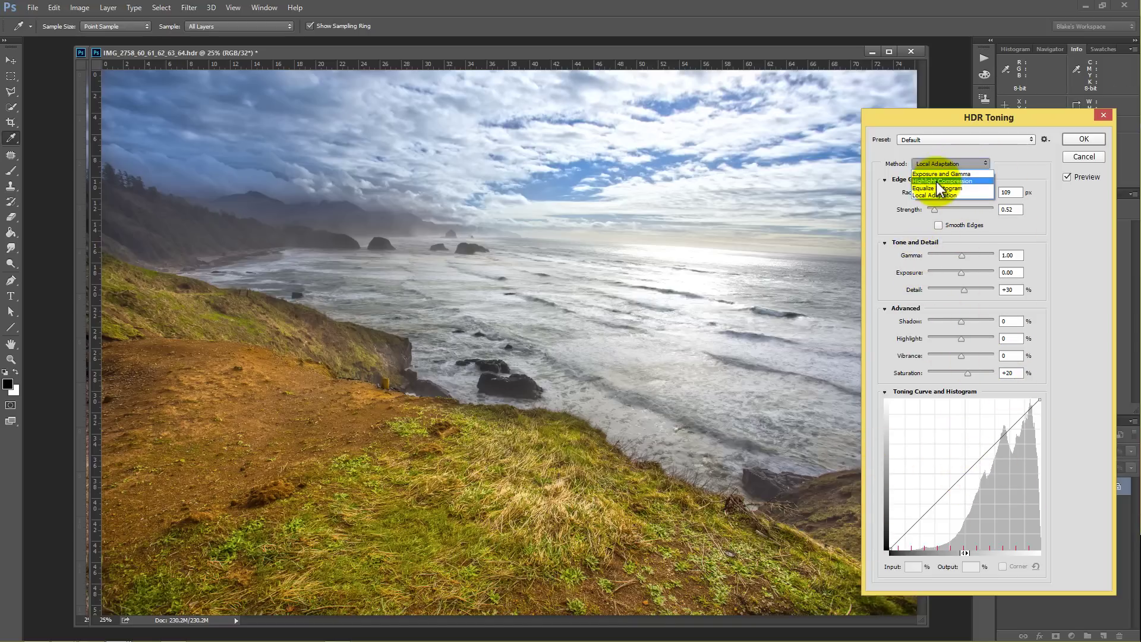
pyautogui.click(936, 180)
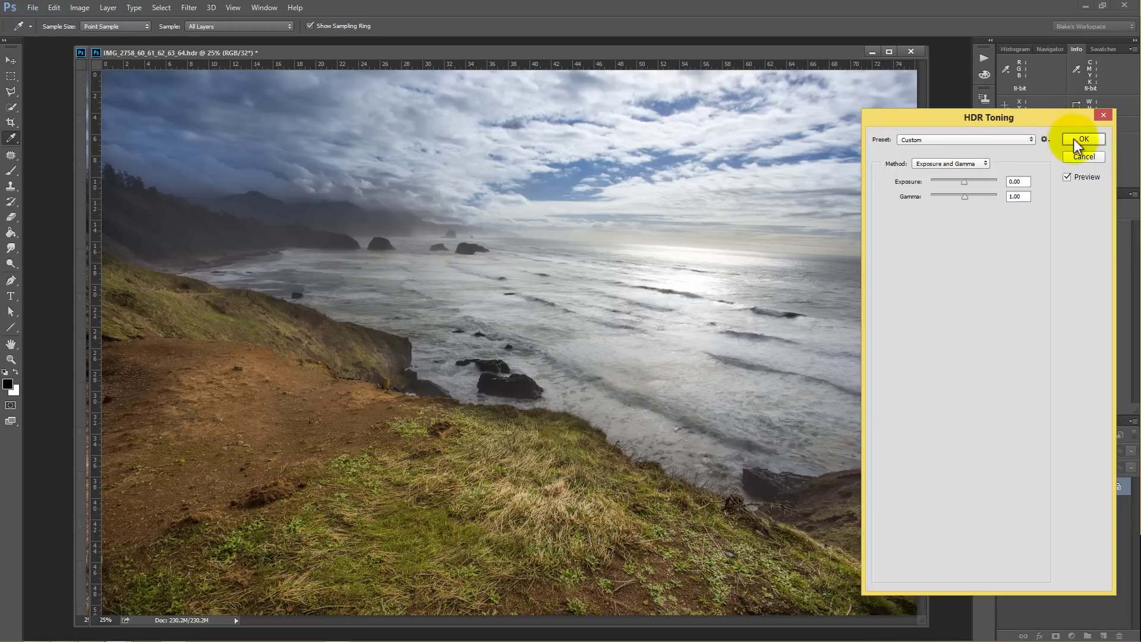
pyautogui.click(1077, 145)
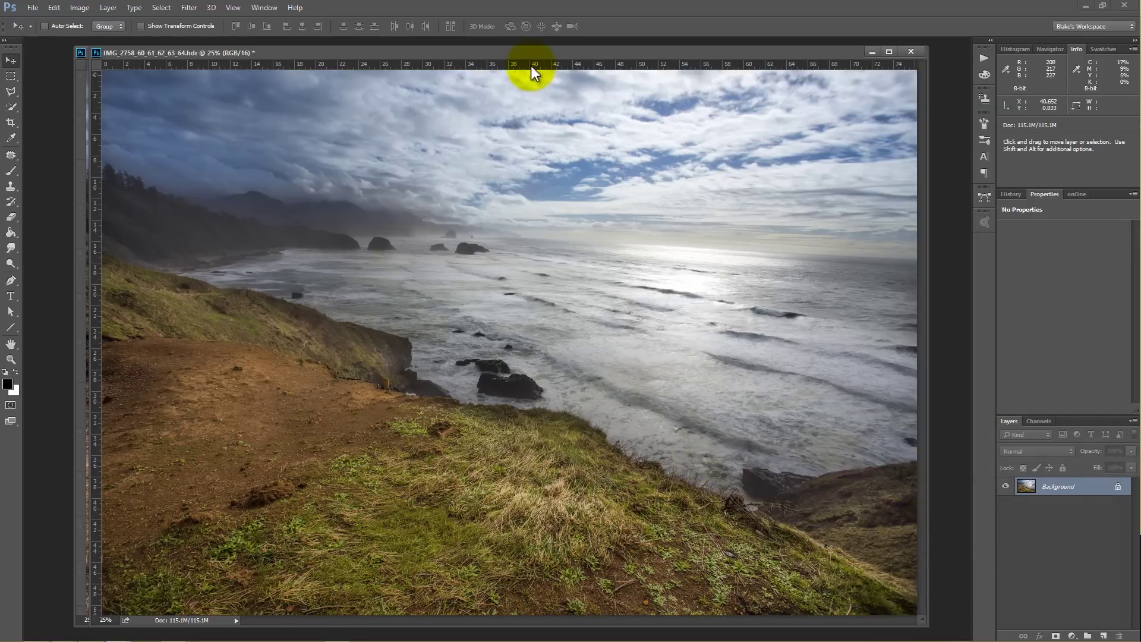
pyautogui.moveTo(502, 51); pyautogui.dragTo(471, 47)
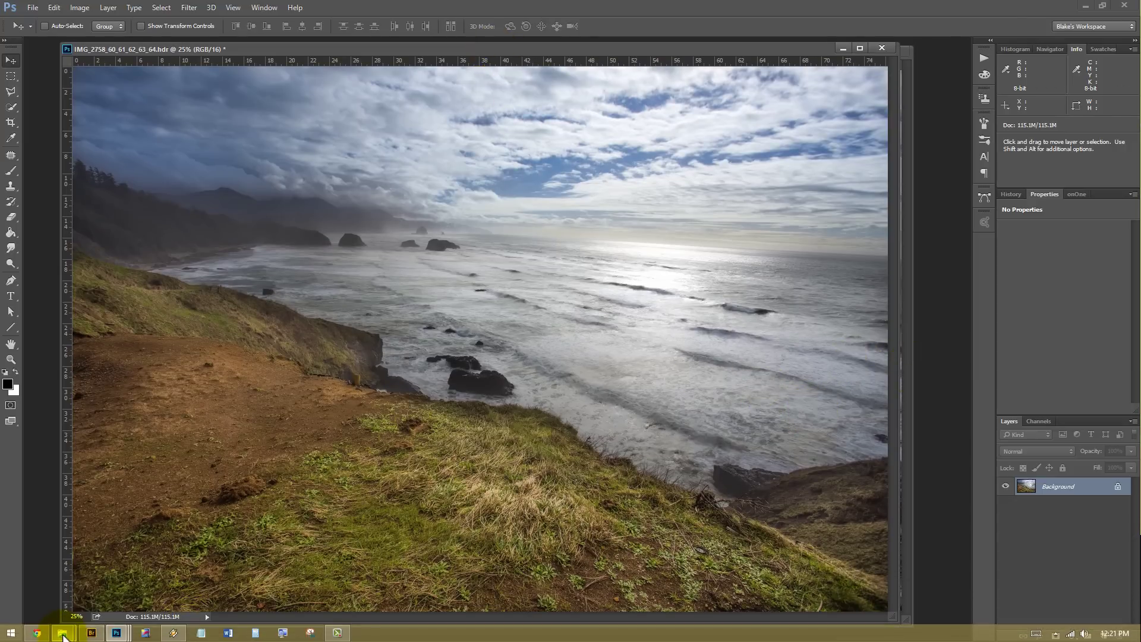
# Open PhotoshopProcessed 32 Bit Image.psd from Bridge and drag its layer into the HDR document.
pyautogui.click(91, 638)
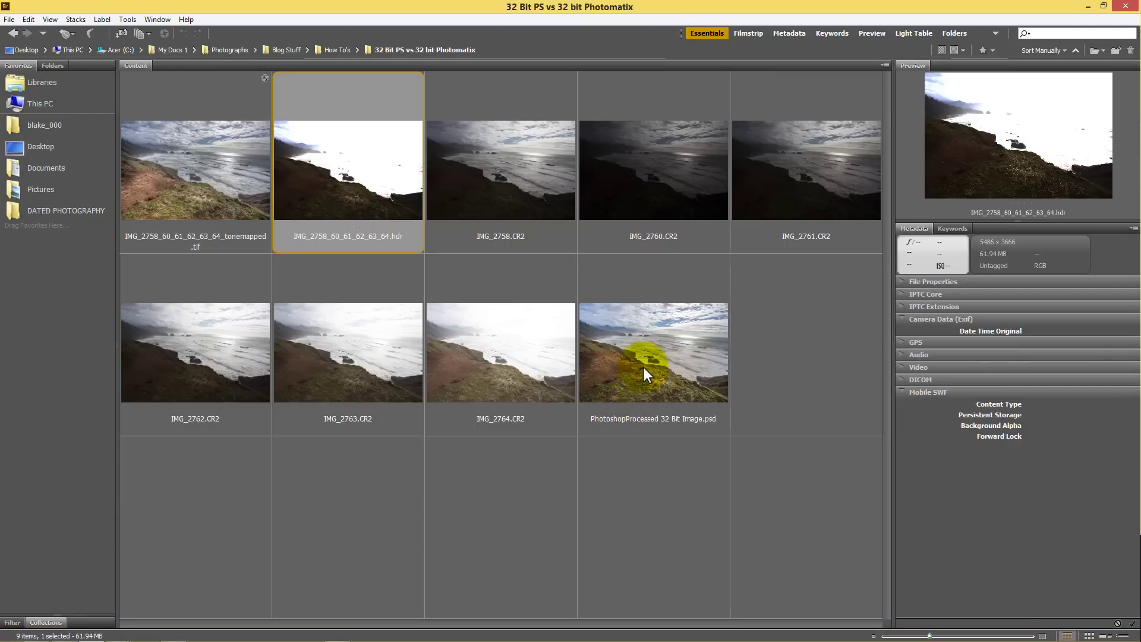
pyautogui.doubleClick(665, 366)
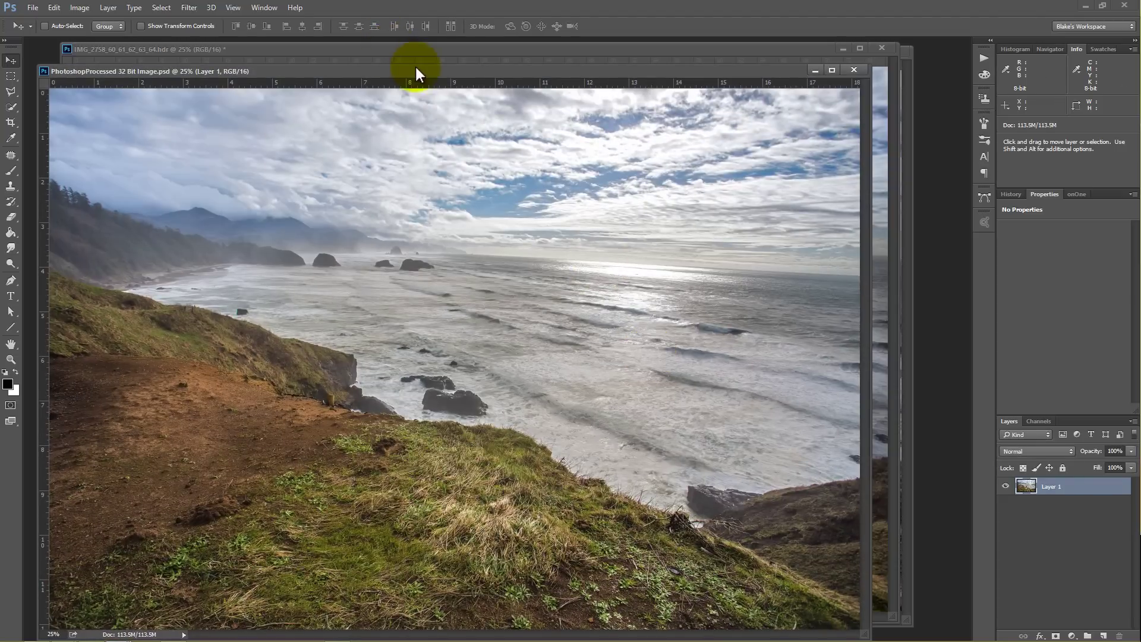
pyautogui.moveTo(415, 72); pyautogui.dragTo(374, 104)
pyautogui.moveTo(485, 244); pyautogui.dragTo(649, 90)
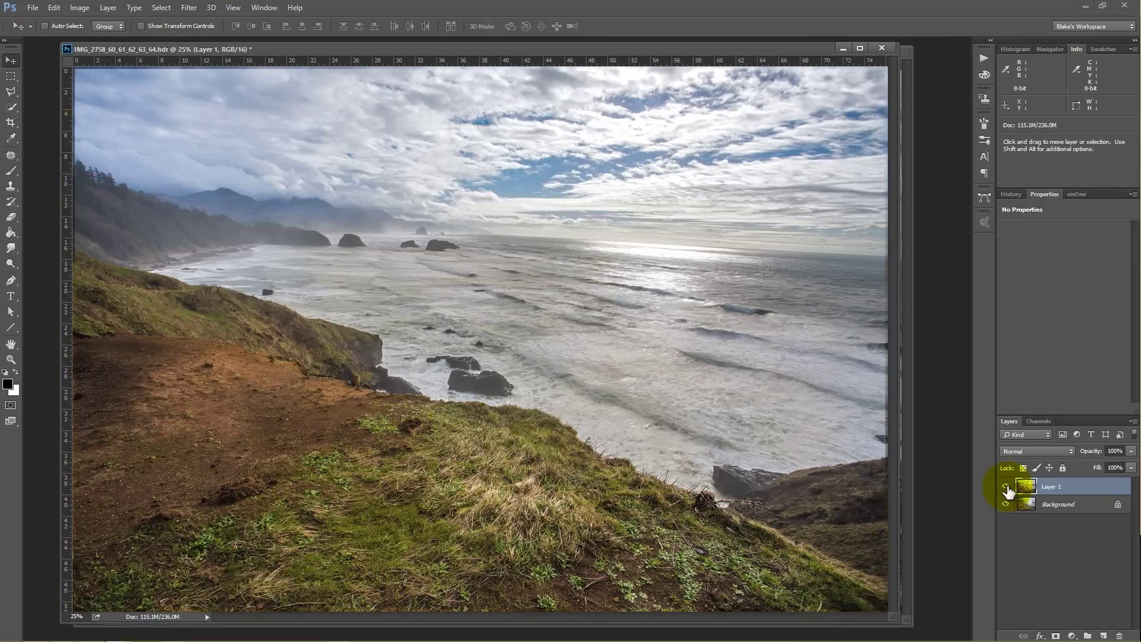
# Rename Layer 1 to 'Photoshop', toggling its visibility to compare with the Background.
pyautogui.click(1006, 486)
pyautogui.click(1005, 486)
pyautogui.click(1005, 486)
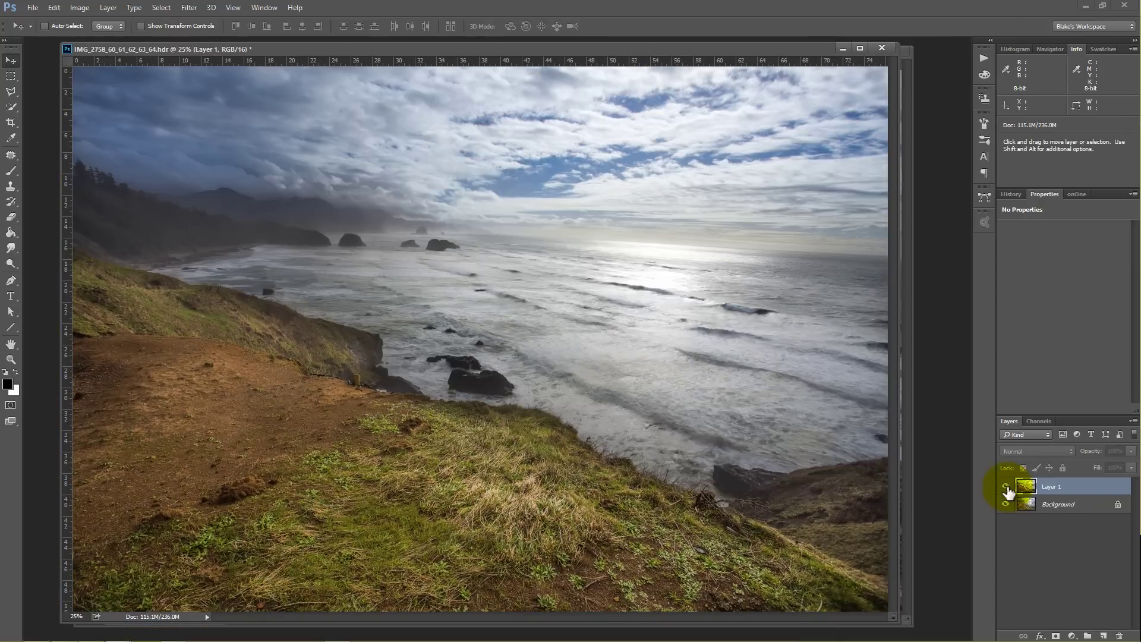
pyautogui.click(1005, 486)
pyautogui.click(1005, 486)
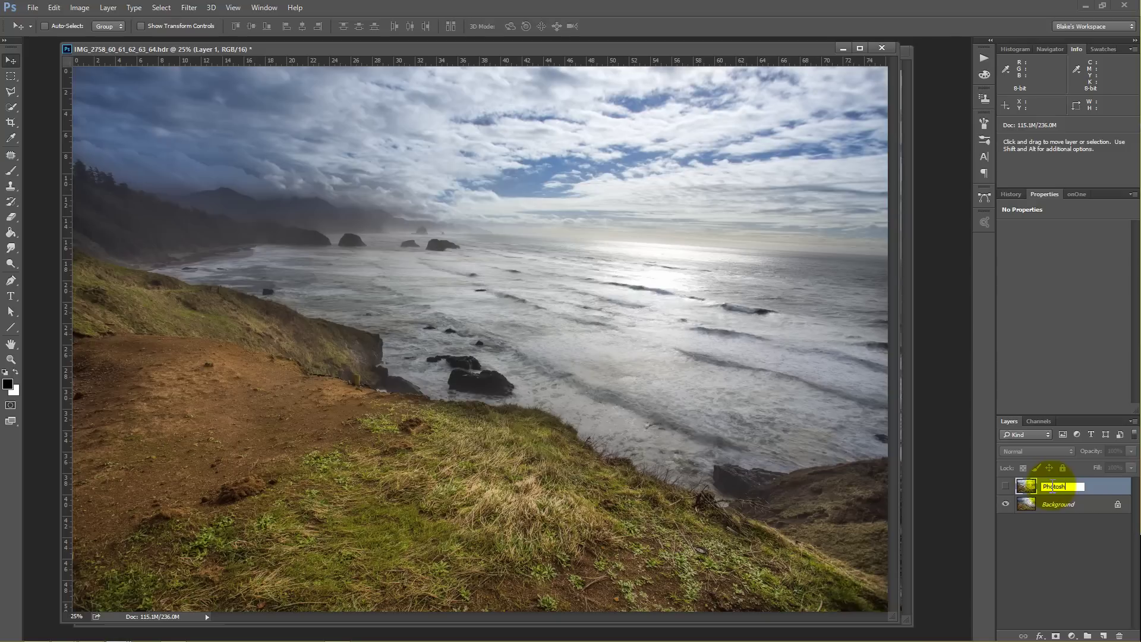
pyautogui.press('Return')
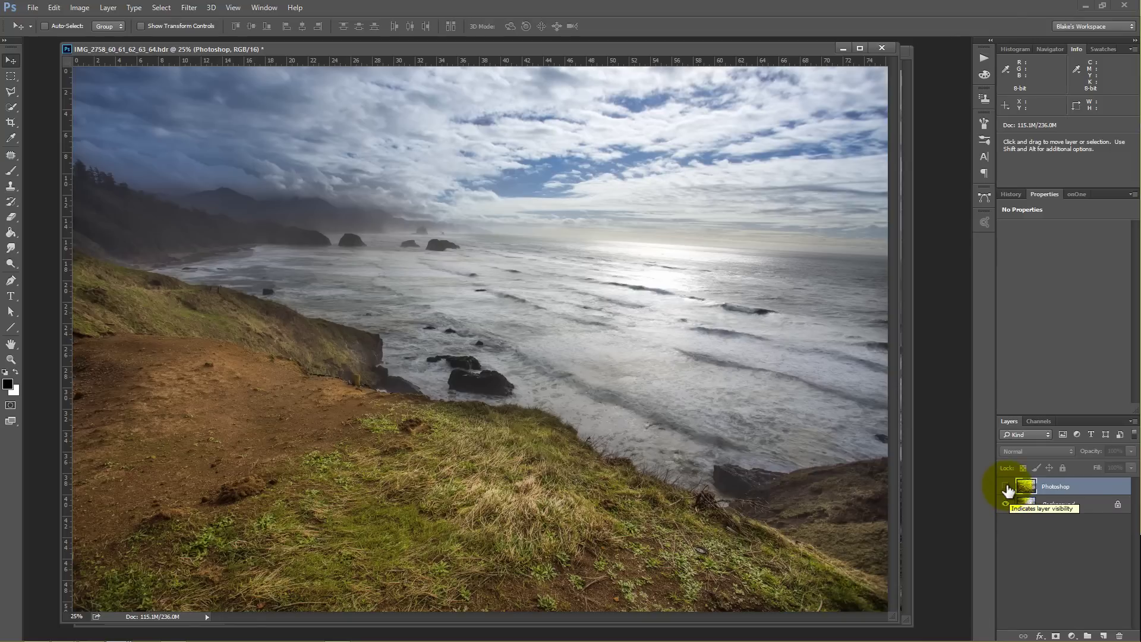
pyautogui.click(1006, 487)
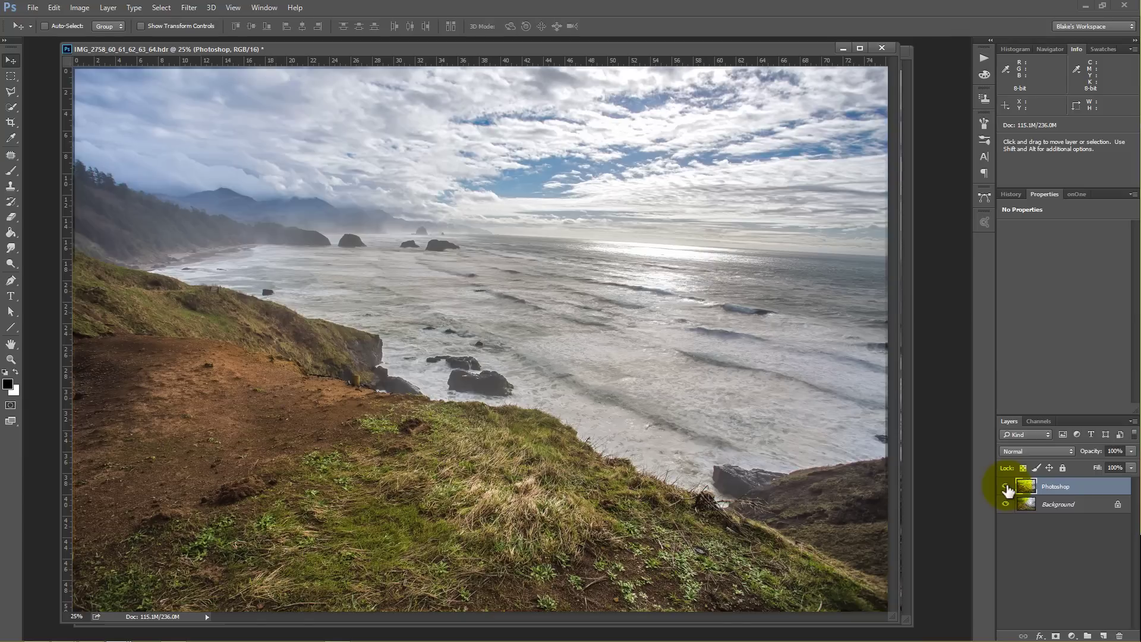
pyautogui.click(1006, 488)
# Toggle the Photoshop layer to compare its sky and sea against the Background.
pyautogui.click(1006, 487)
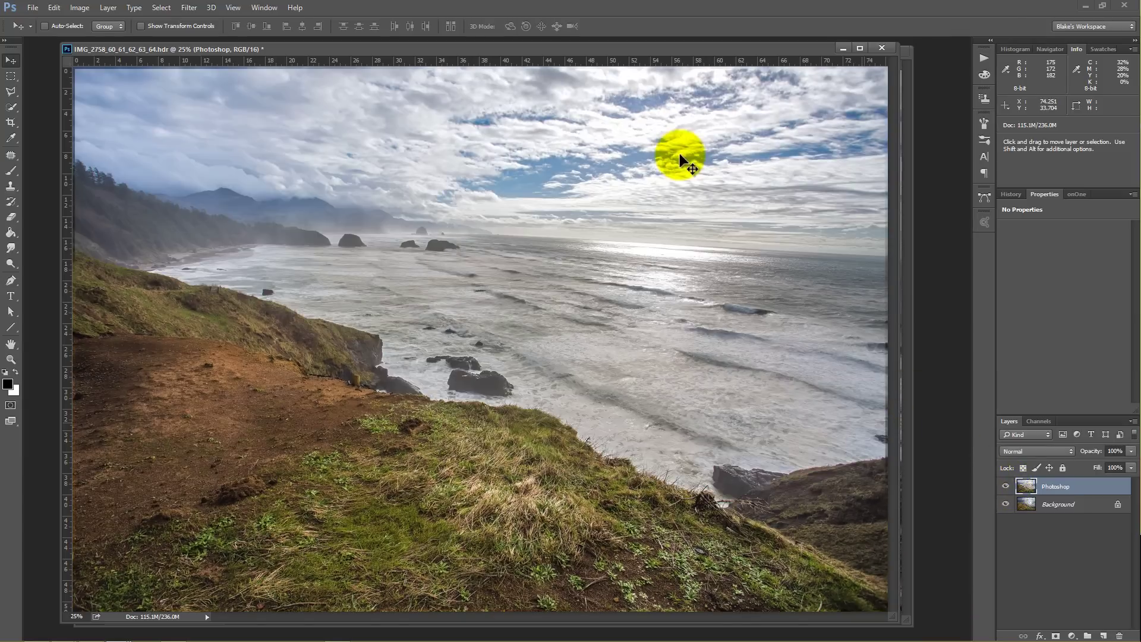
pyautogui.scroll(5, 658, 153)
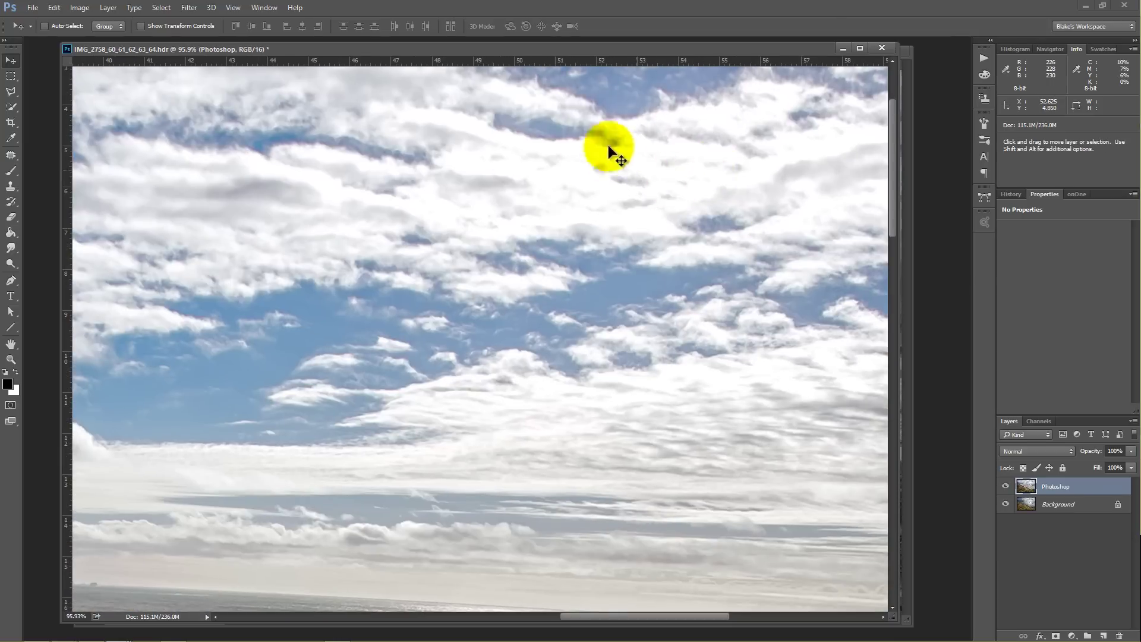
pyautogui.click(1006, 487)
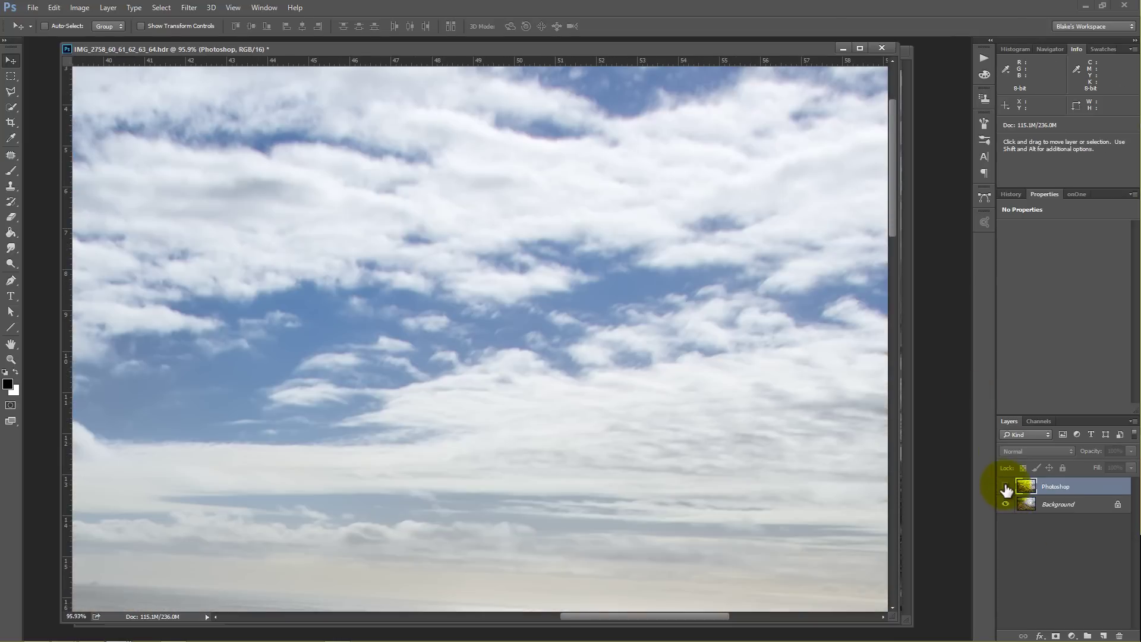
pyautogui.click(1006, 488)
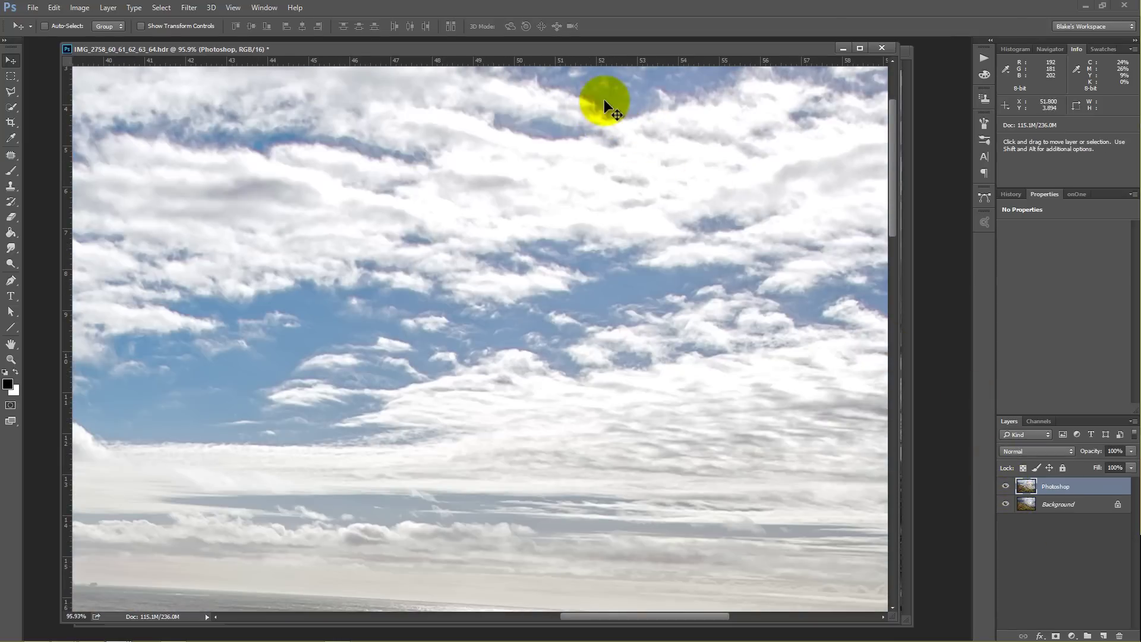
pyautogui.moveTo(594, 407); pyautogui.dragTo(556, 146)
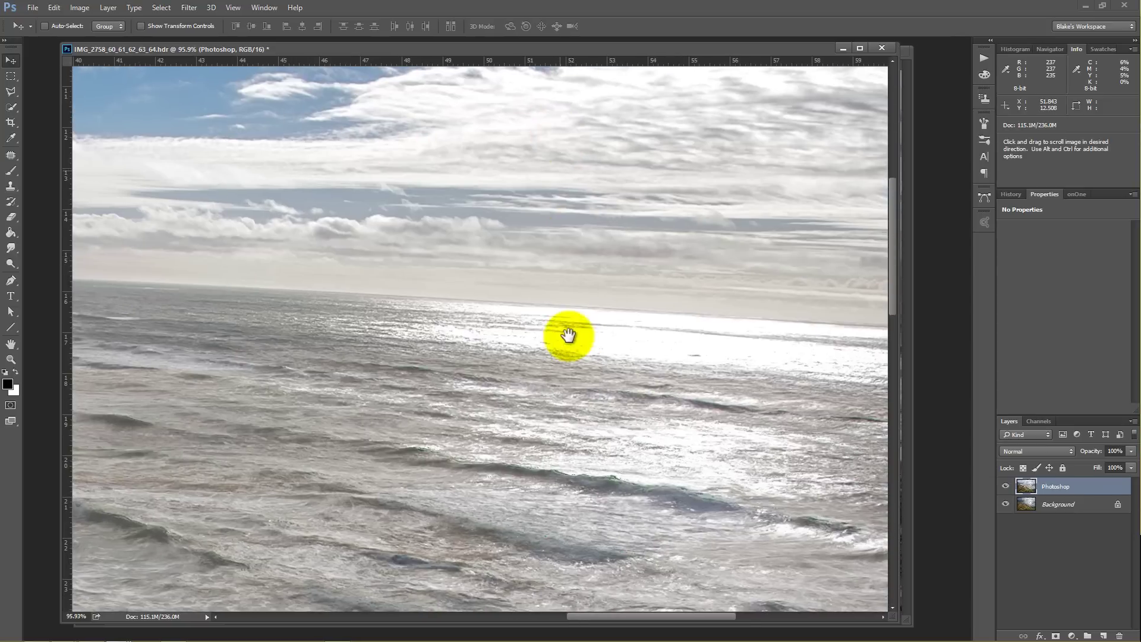
pyautogui.moveTo(565, 334); pyautogui.dragTo(565, 339)
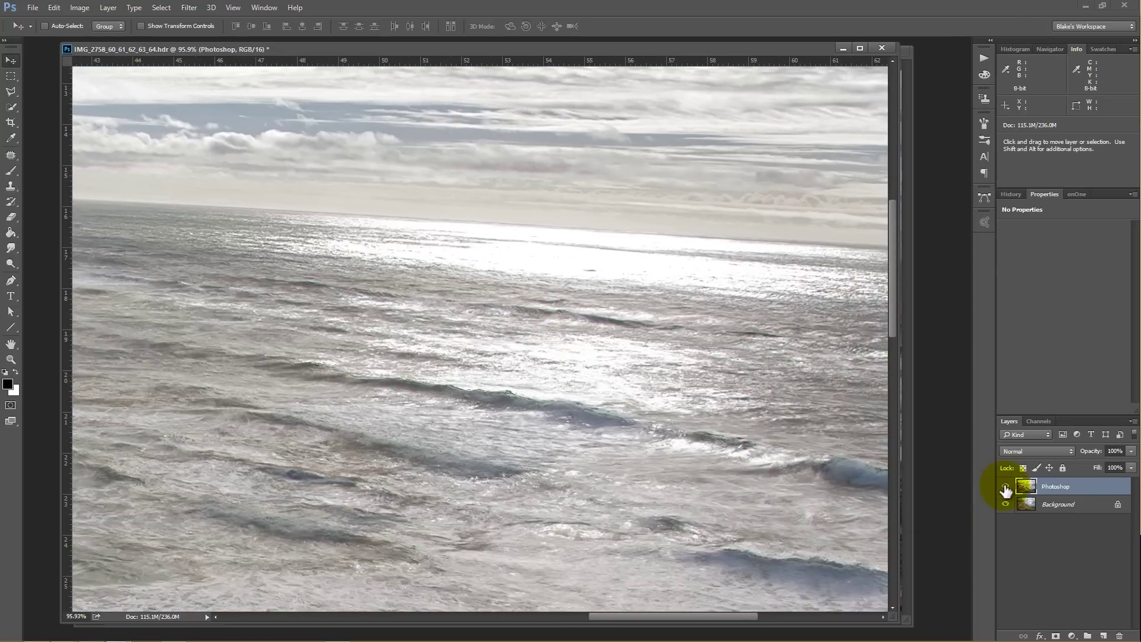
pyautogui.click(1005, 489)
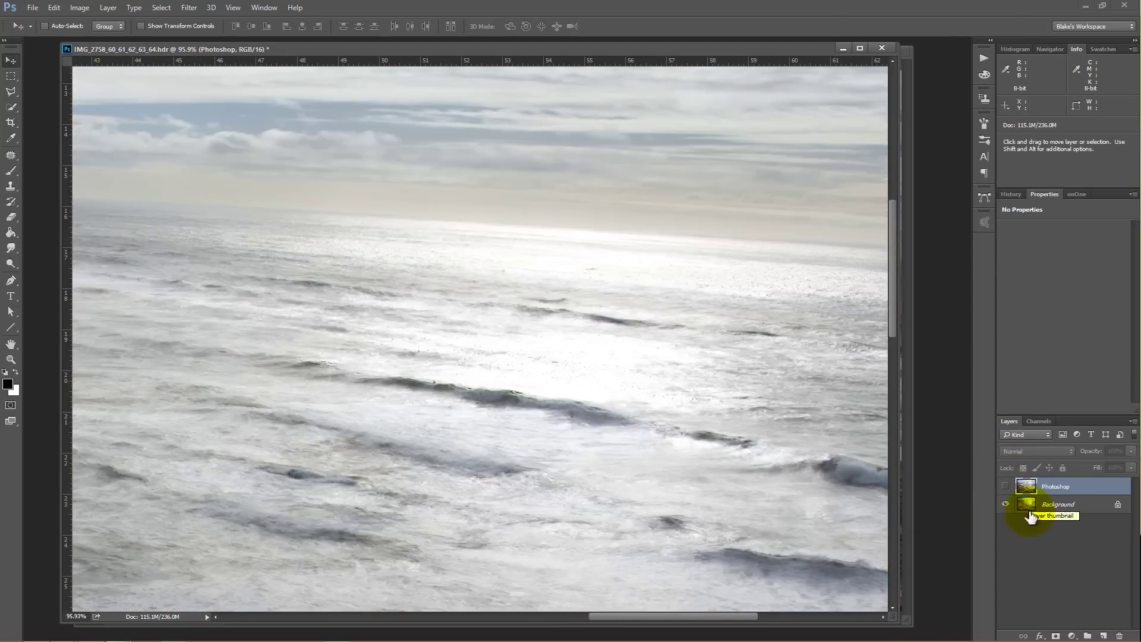
pyautogui.click(1006, 486)
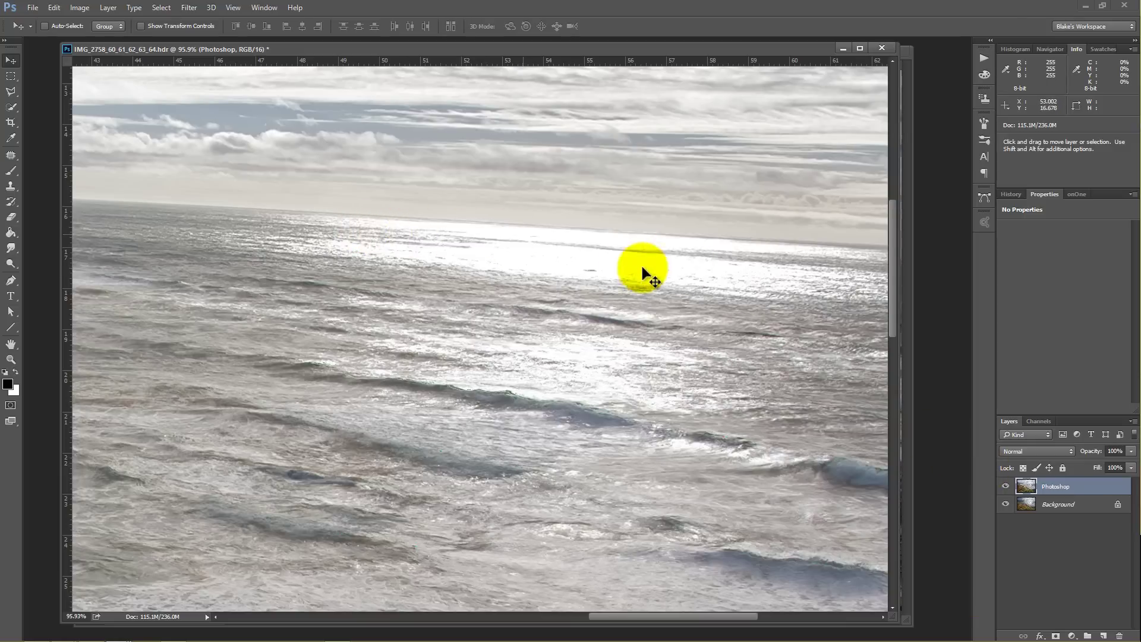
# Zoom into the horizon glare to compare versions, then fit the image with the Photoshop layer shown.
pyautogui.hotkey('ctrl', 'space')
pyautogui.moveTo(596, 237); pyautogui.dragTo(624, 267)
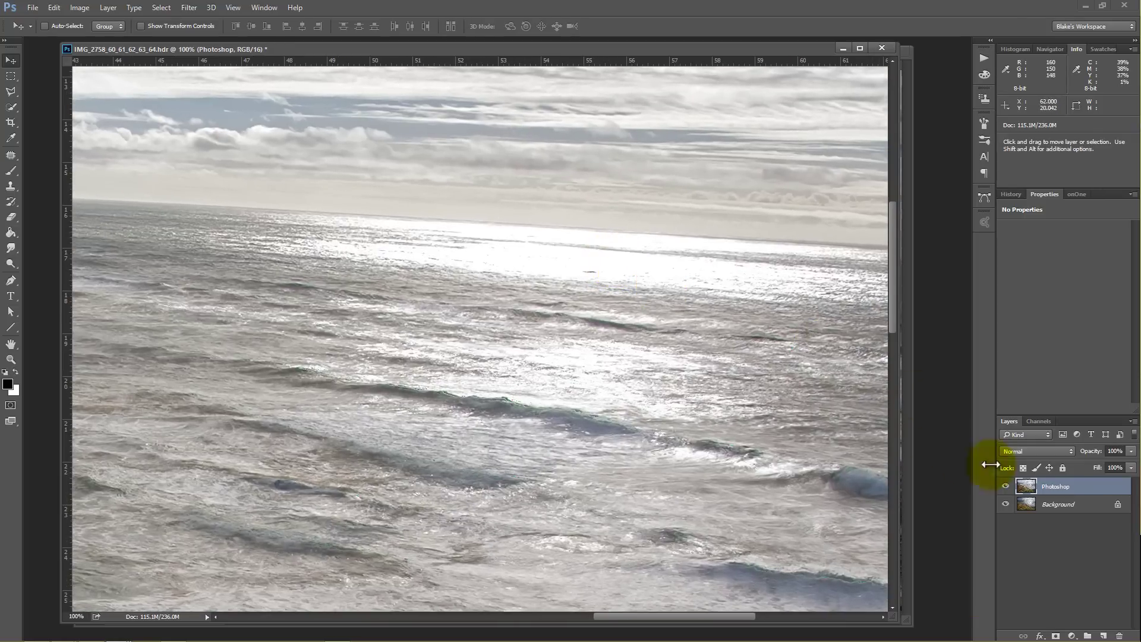
pyautogui.click(1006, 488)
pyautogui.hotkey('ctrl', 'space')
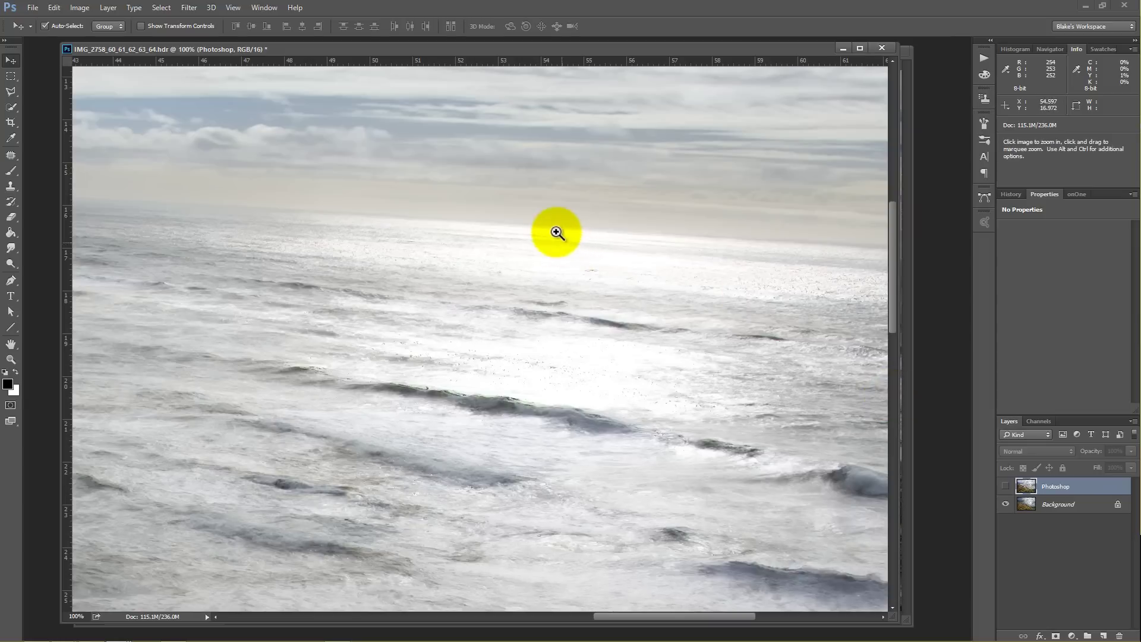
pyautogui.moveTo(565, 229); pyautogui.dragTo(657, 297)
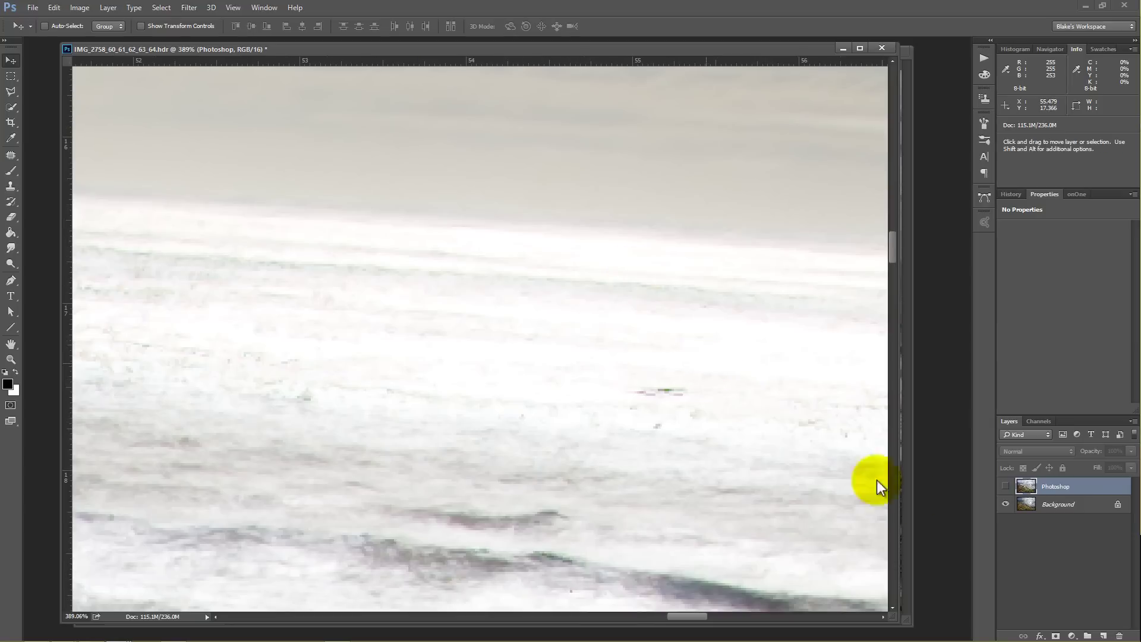
pyautogui.click(1005, 487)
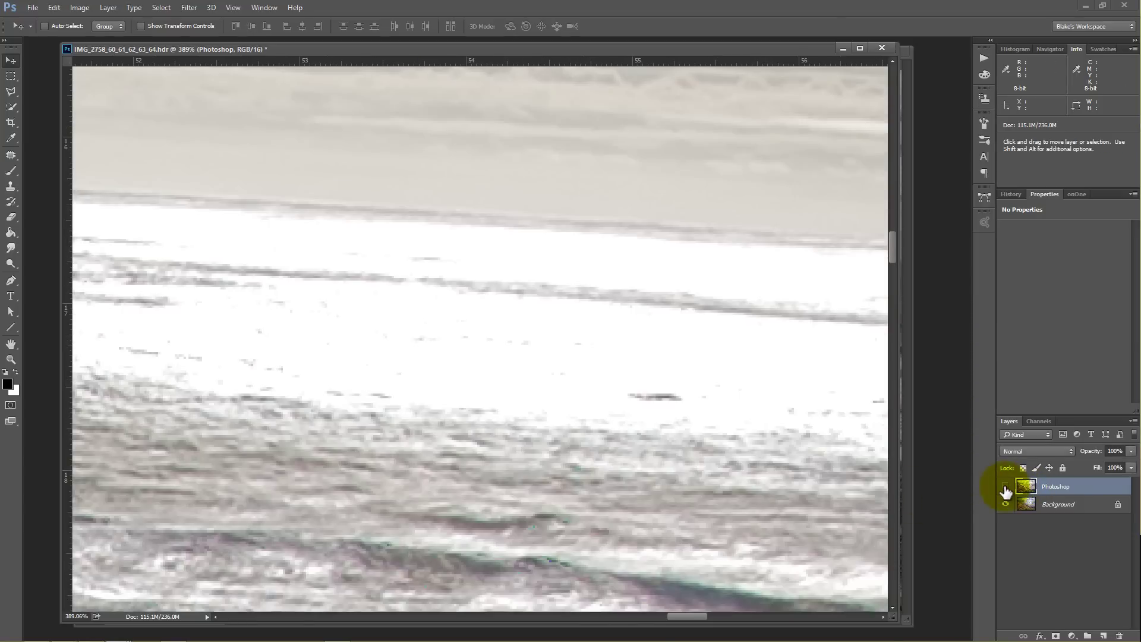
pyautogui.click(1005, 488)
pyautogui.click(1005, 488)
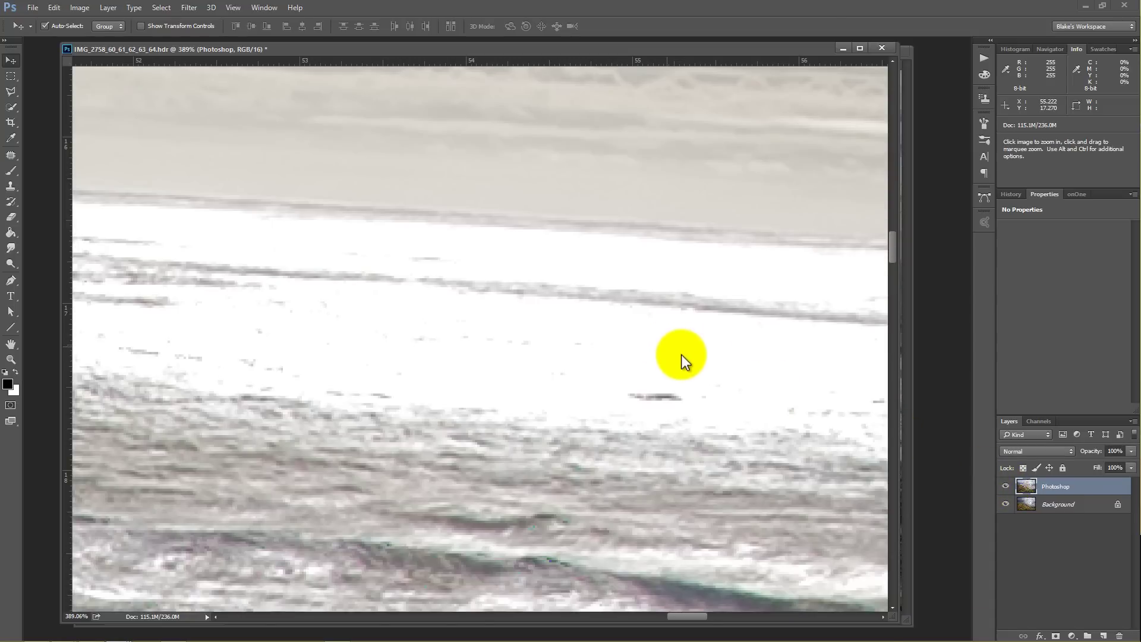
pyautogui.hotkey('ctrl', '0')
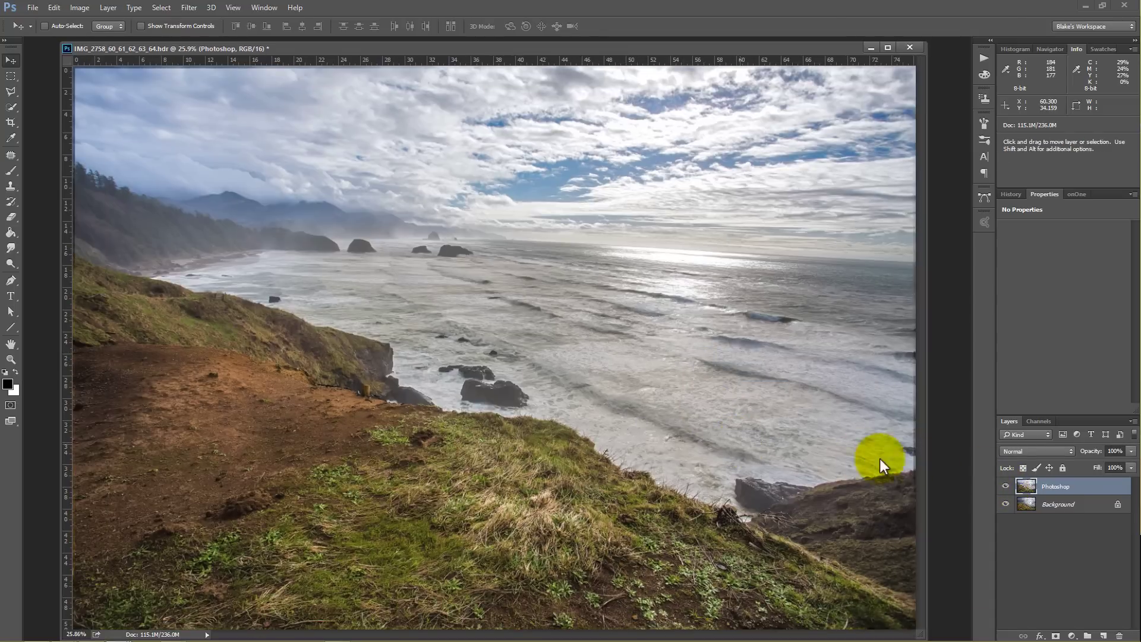
# Compare the Photoshop merge layer with the Background by switching its visibility off and on.
pyautogui.click(1005, 487)
pyautogui.click(1005, 487)
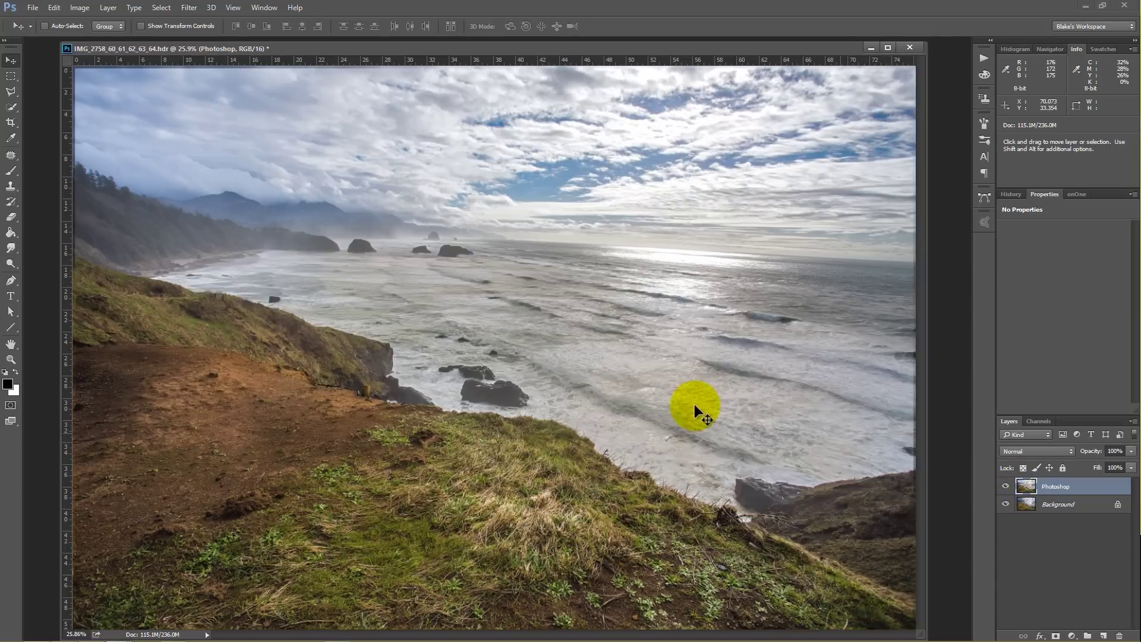
pyautogui.click(1005, 487)
pyautogui.click(1005, 487)
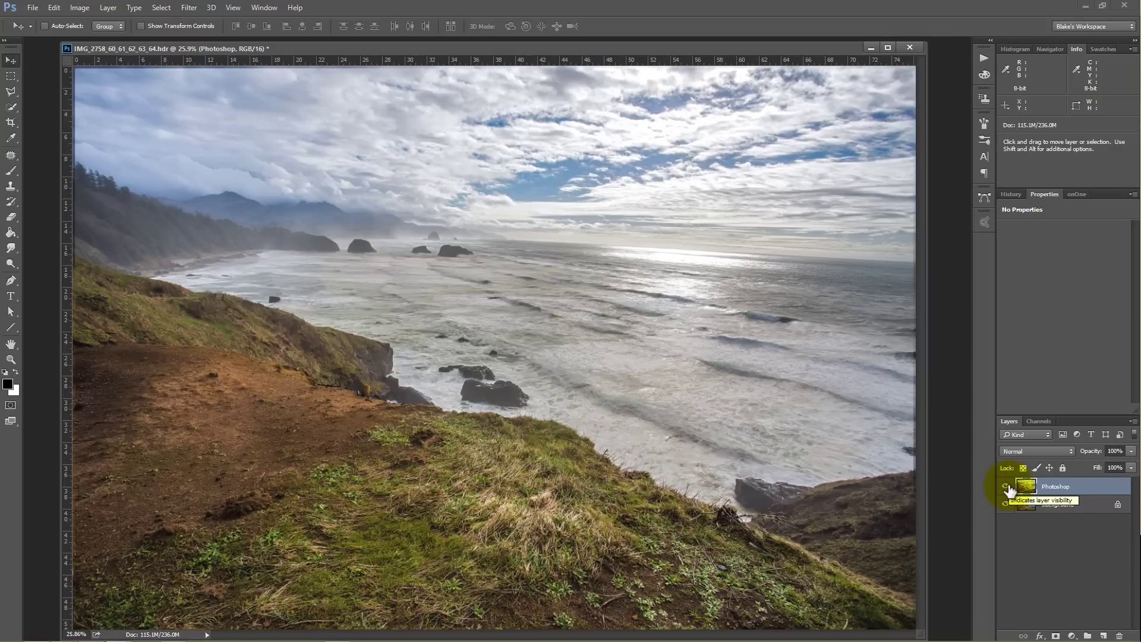
pyautogui.click(1004, 488)
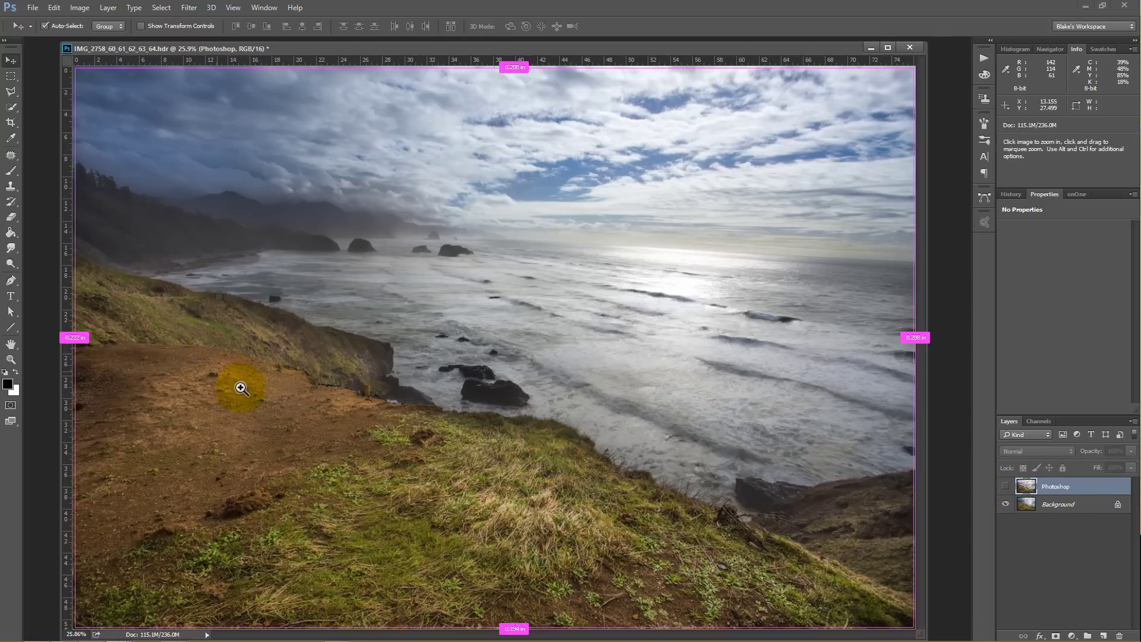
# Zoom into the dirt path and compare the two versions there.
pyautogui.moveTo(242, 387); pyautogui.dragTo(266, 404)
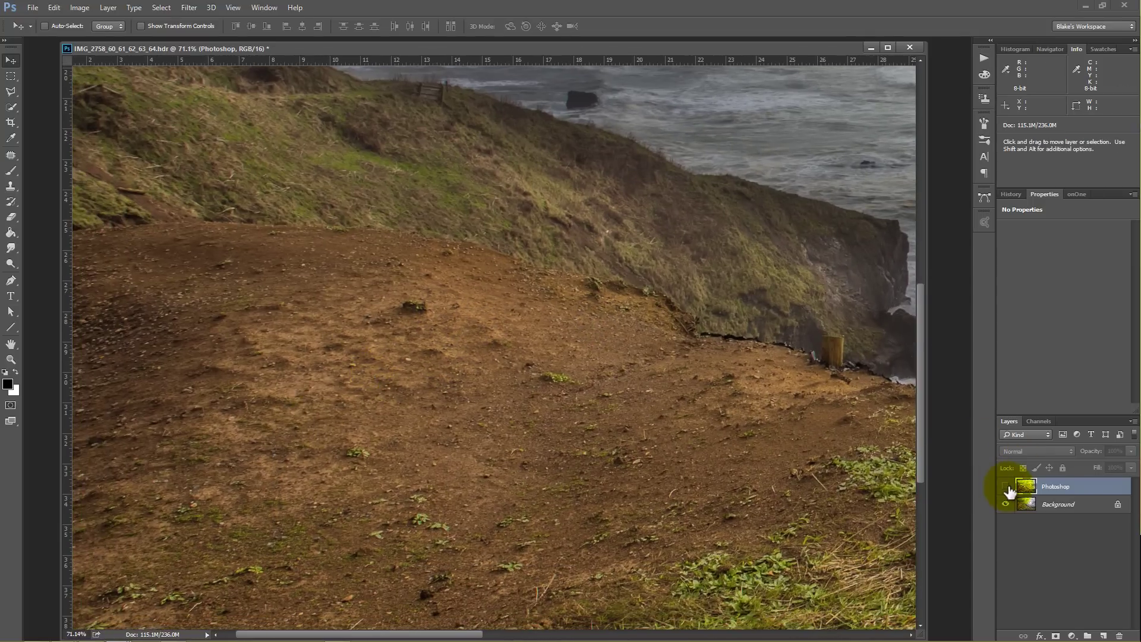
pyautogui.click(1005, 487)
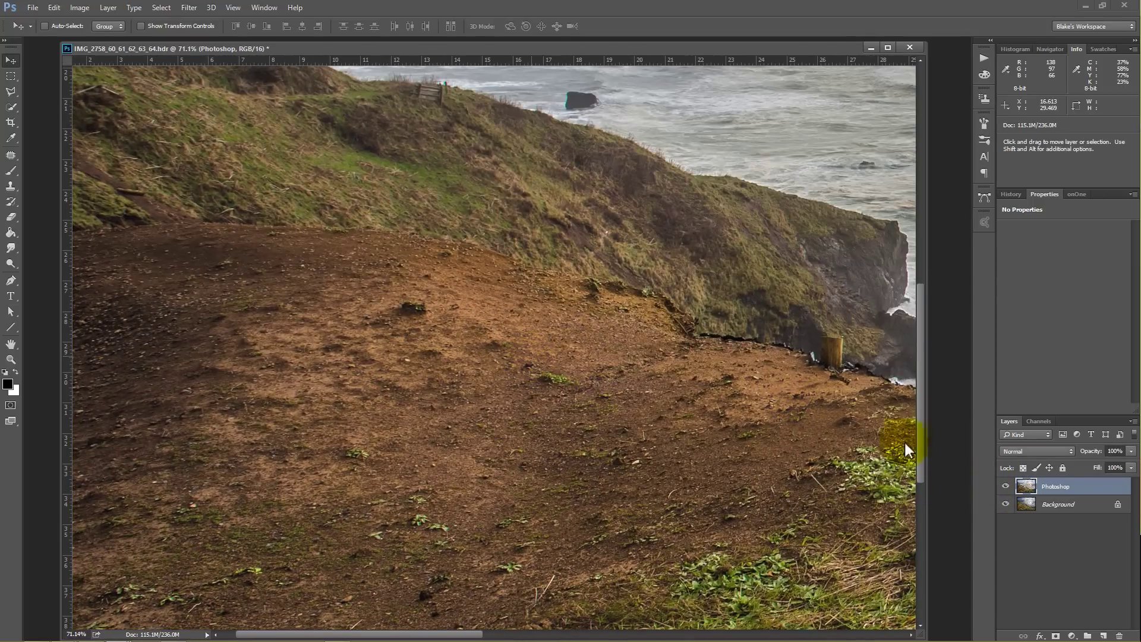
pyautogui.click(1004, 486)
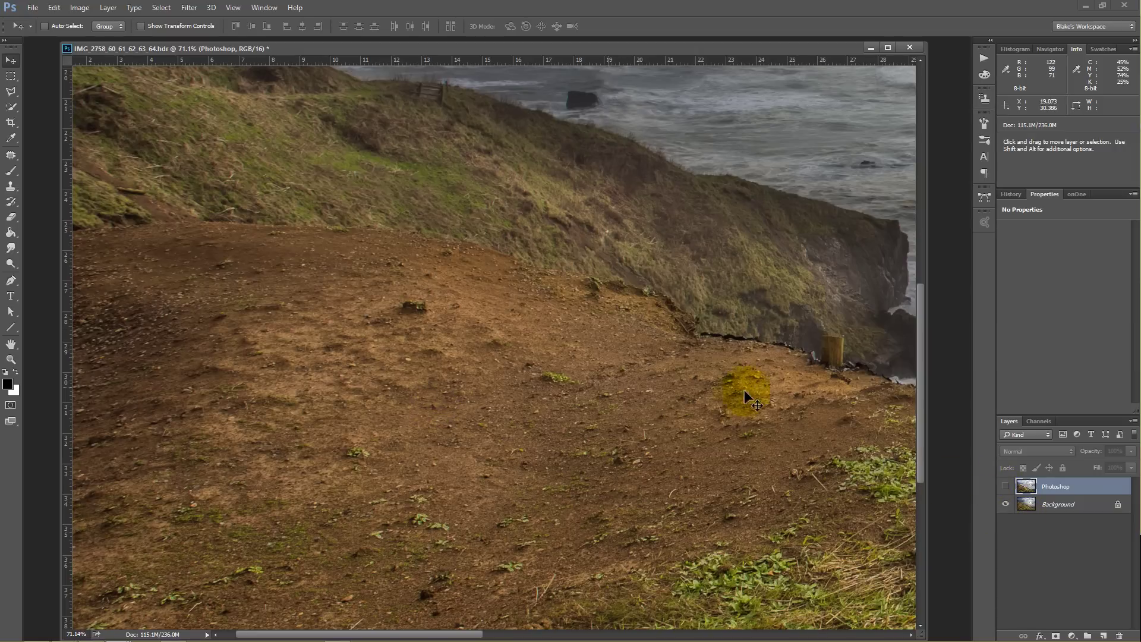
# Fit the image to the screen, recompare, and leave the Photoshop layer hidden.
pyautogui.rightClick(676, 412)
pyautogui.click(684, 416)
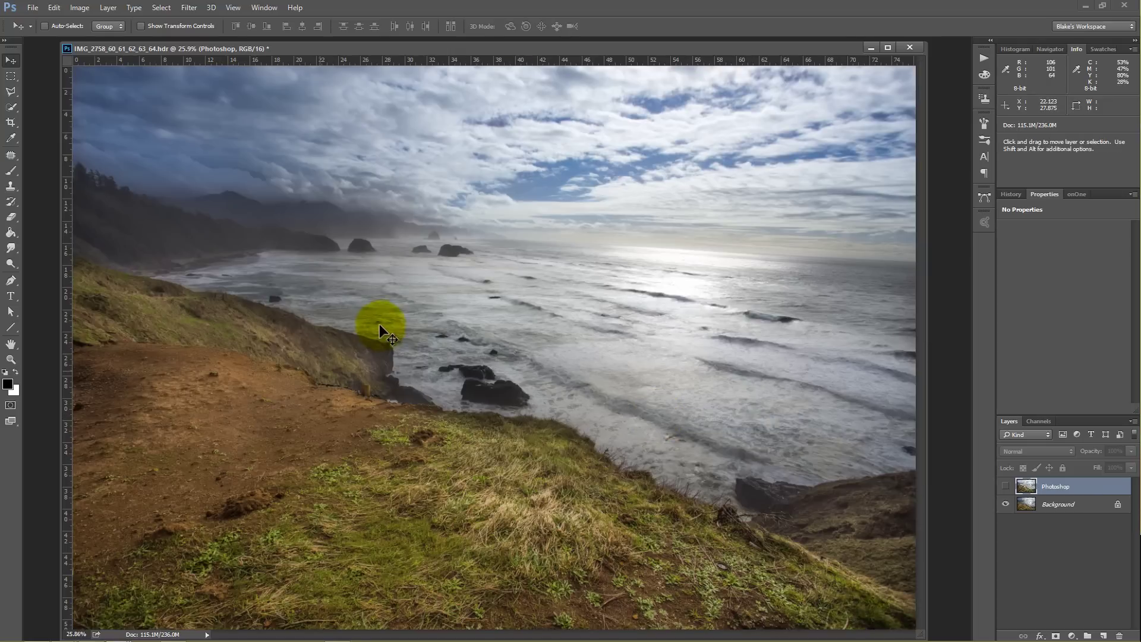
pyautogui.click(1003, 489)
pyautogui.click(1003, 489)
pyautogui.click(1003, 489)
pyautogui.click(1006, 487)
pyautogui.click(1006, 488)
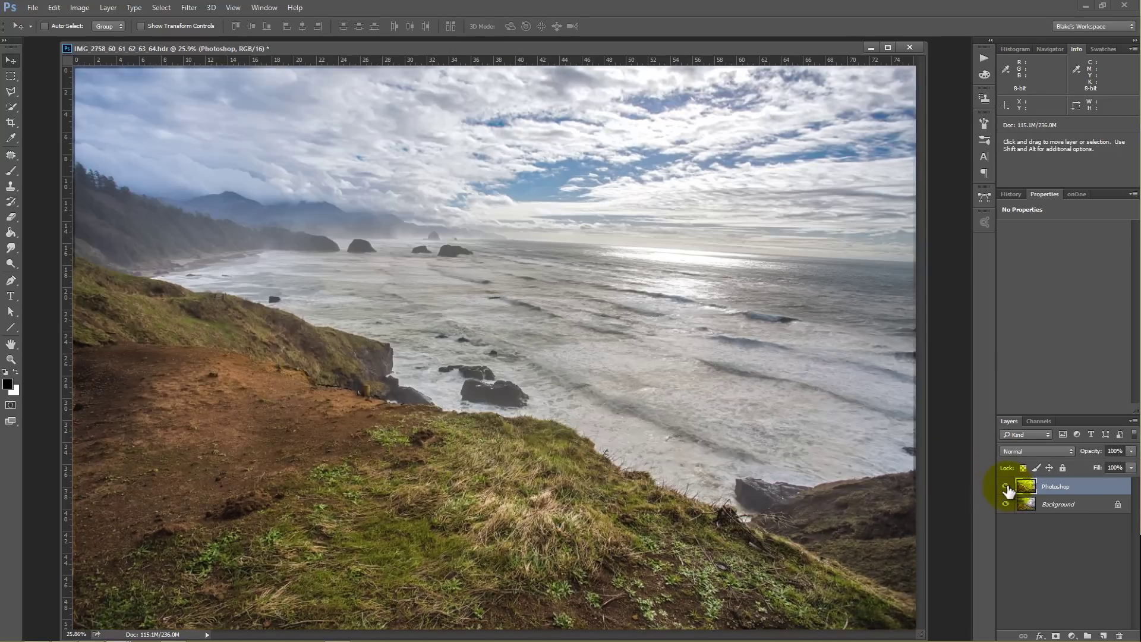
pyautogui.click(1006, 489)
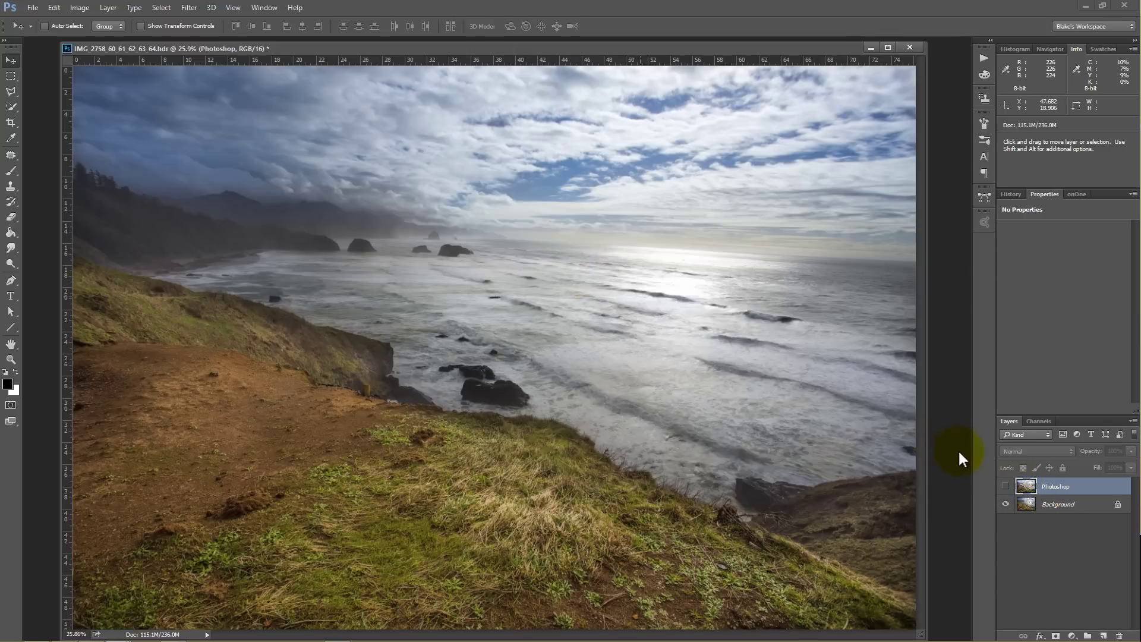
pyautogui.click(1005, 486)
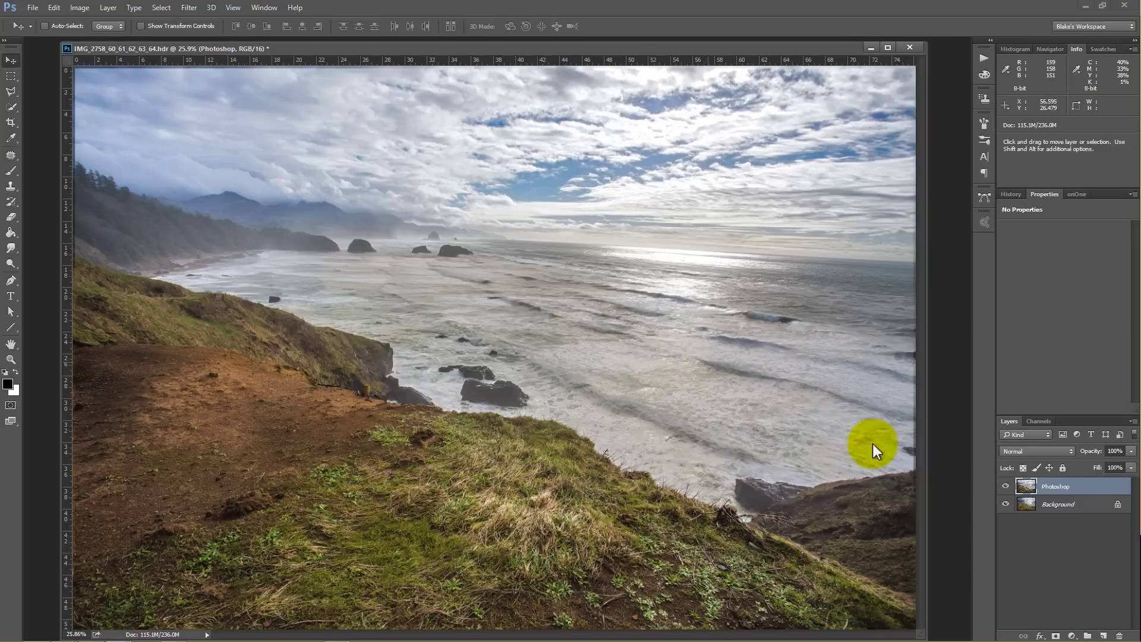
pyautogui.click(1005, 488)
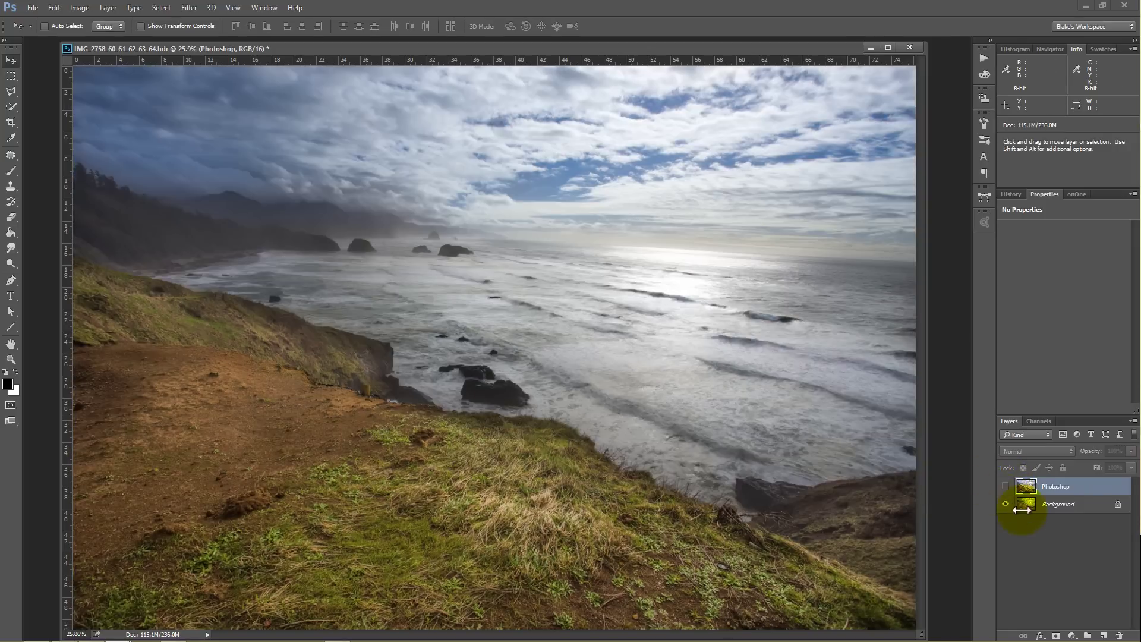
# Try an Exposure adjustment layer on the Background, then delete it.
pyautogui.click(1022, 510)
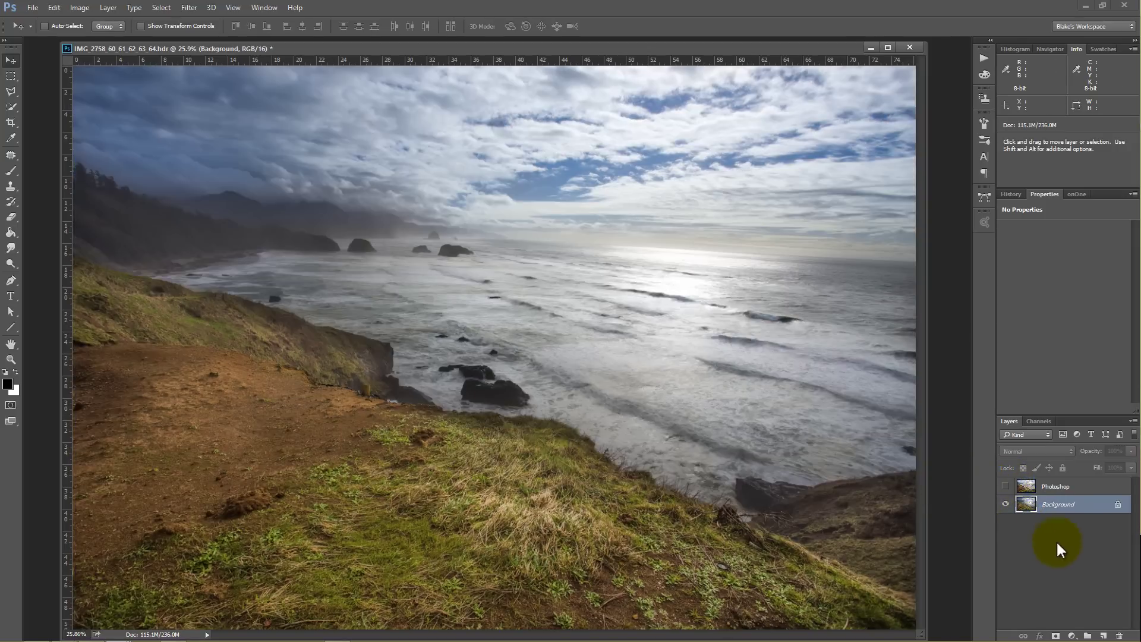
pyautogui.click(1073, 635)
pyautogui.click(1049, 454)
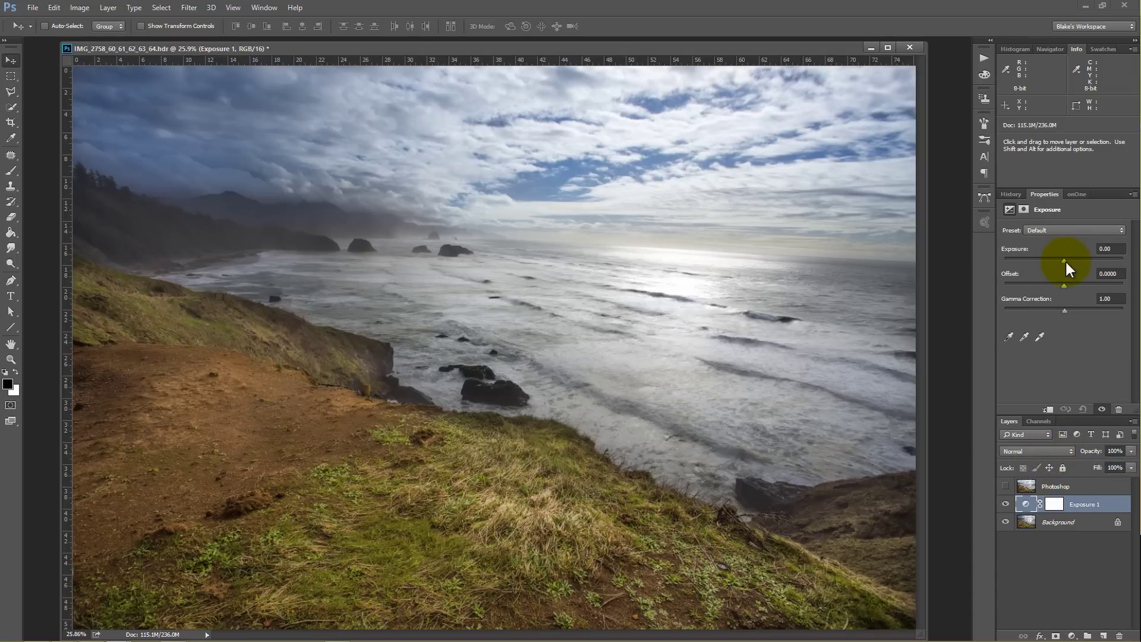
pyautogui.moveTo(1065, 259); pyautogui.dragTo(1063, 259)
pyautogui.press('Delete')
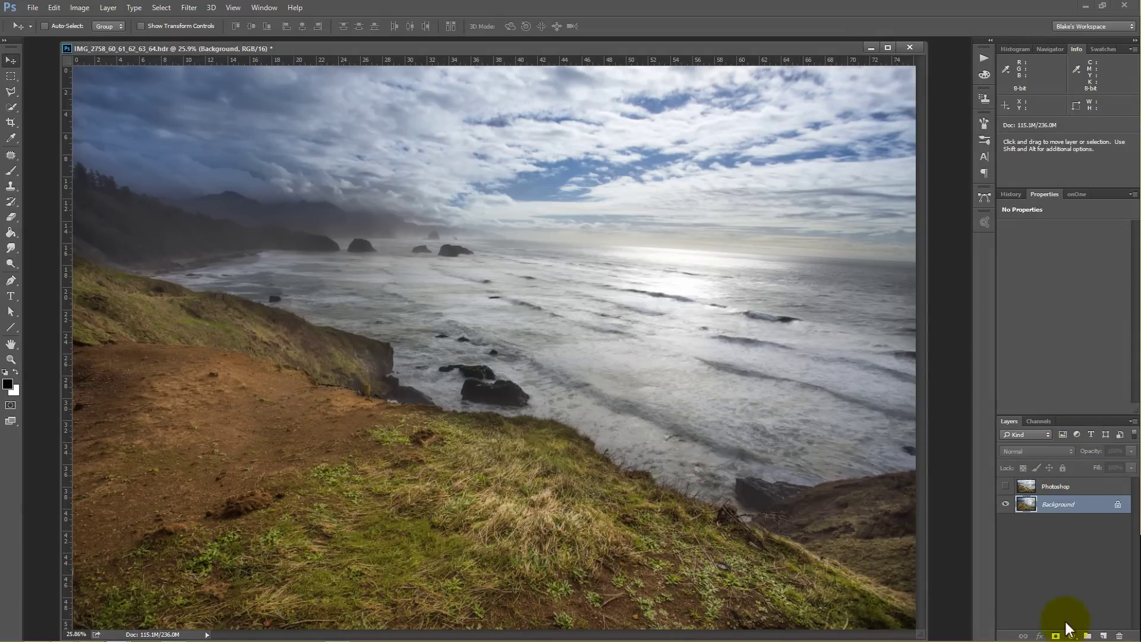
# Add a Curves adjustment layer with its midpoint lifted to output 128.
pyautogui.click(1072, 635)
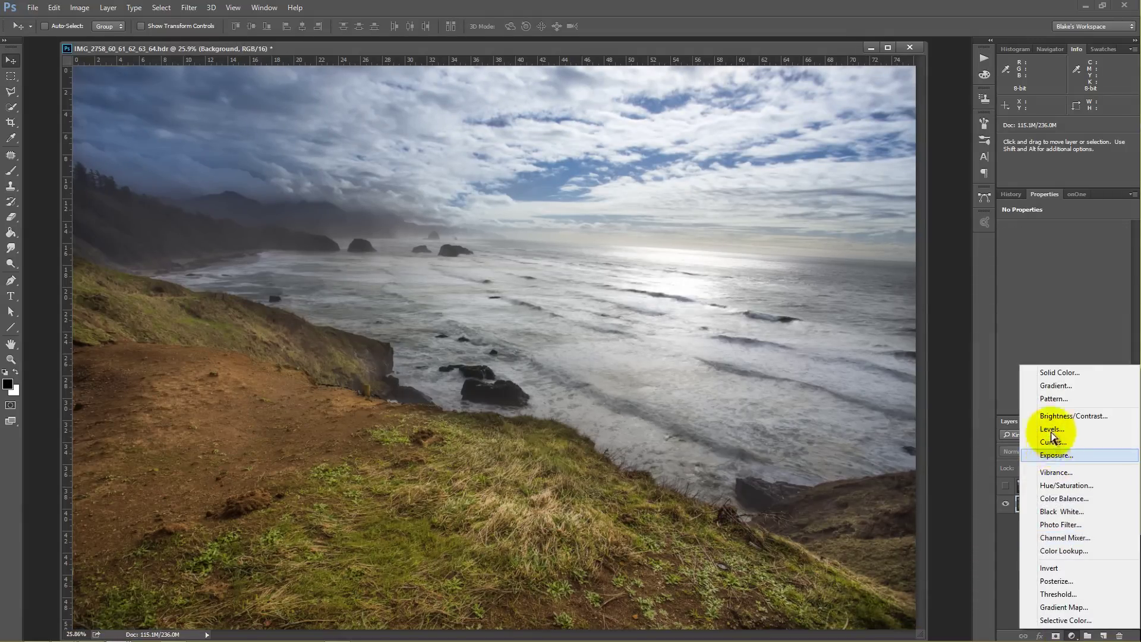
pyautogui.click(1052, 440)
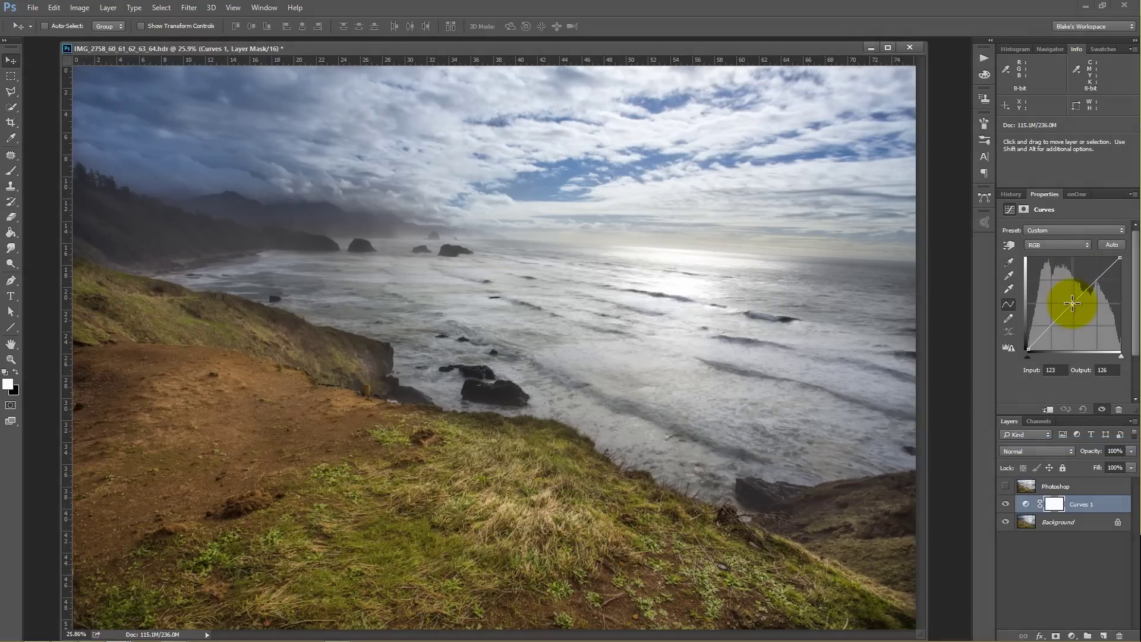
pyautogui.moveTo(1072, 303); pyautogui.dragTo(1072, 302)
# Compare the curved Background against the Photoshop layer, ending with the Photoshop layer visible.
pyautogui.click(1004, 487)
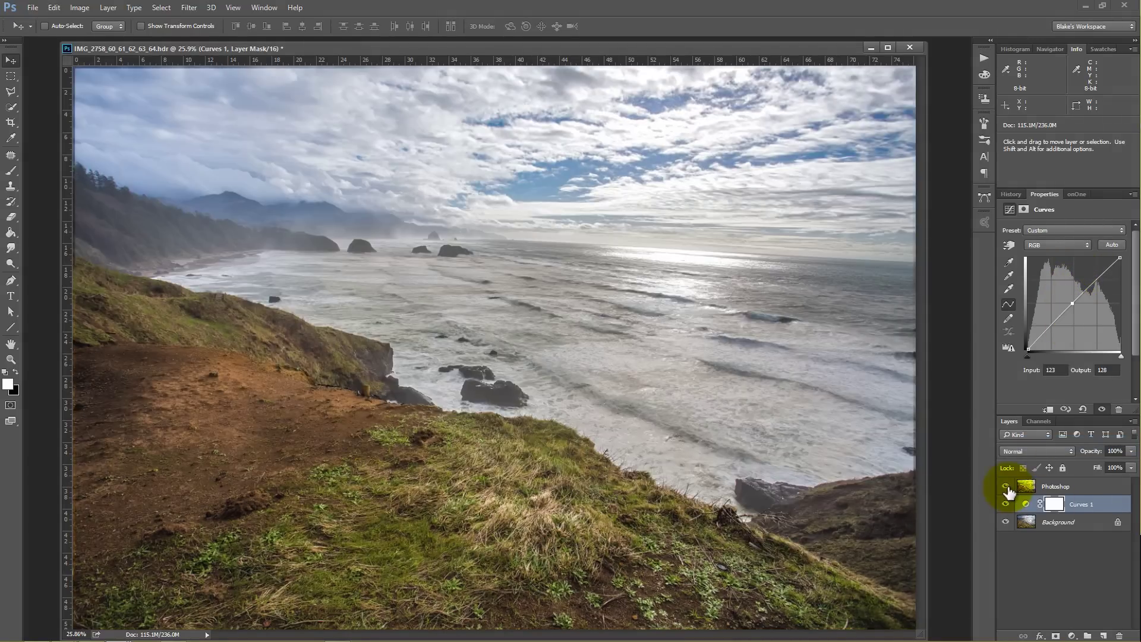
pyautogui.click(1005, 486)
pyautogui.click(1005, 486)
pyautogui.click(1004, 487)
pyautogui.click(1005, 486)
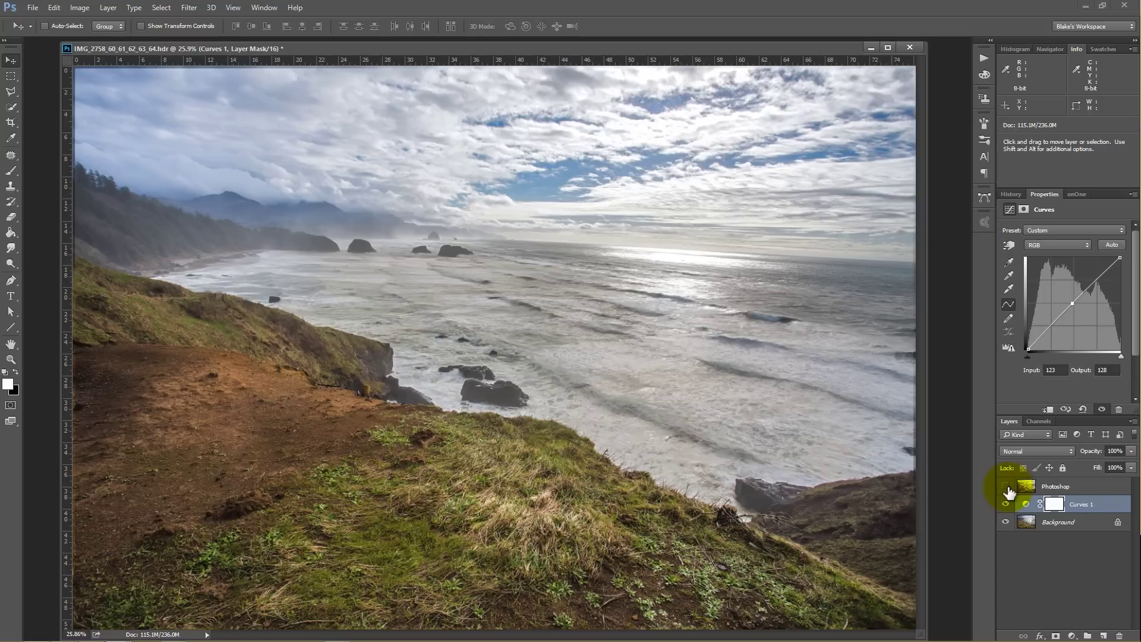